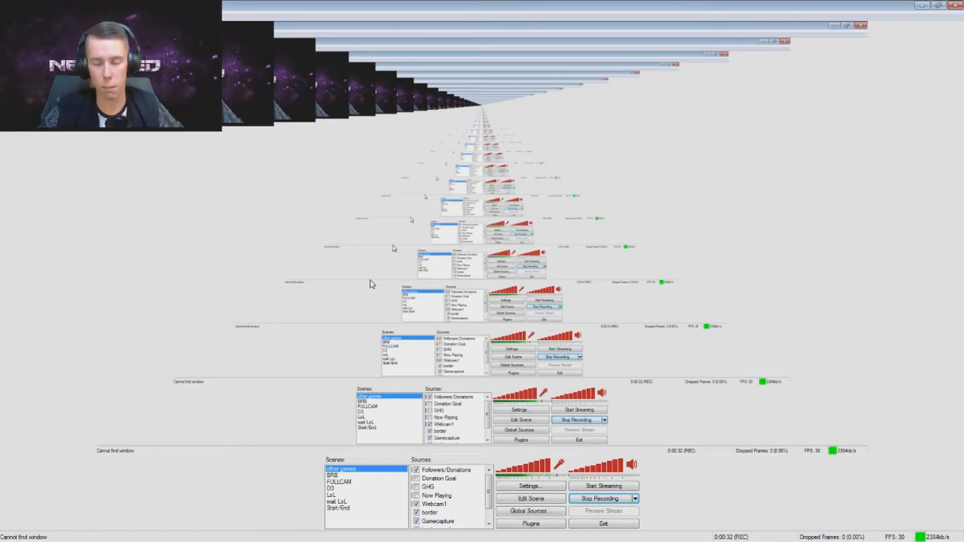
- Open the OBS settings window and reposition it over the desktop
left_click(515, 487)
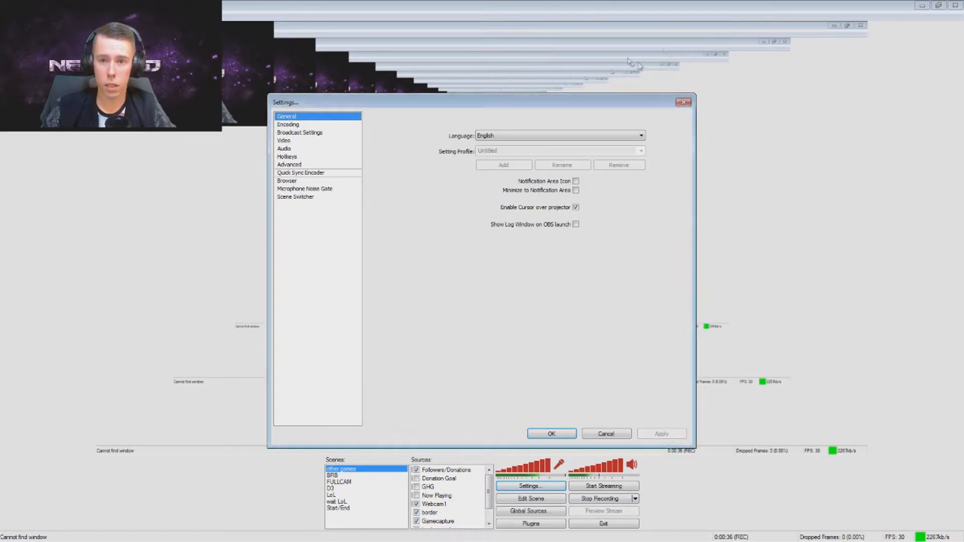
left_click(683, 102)
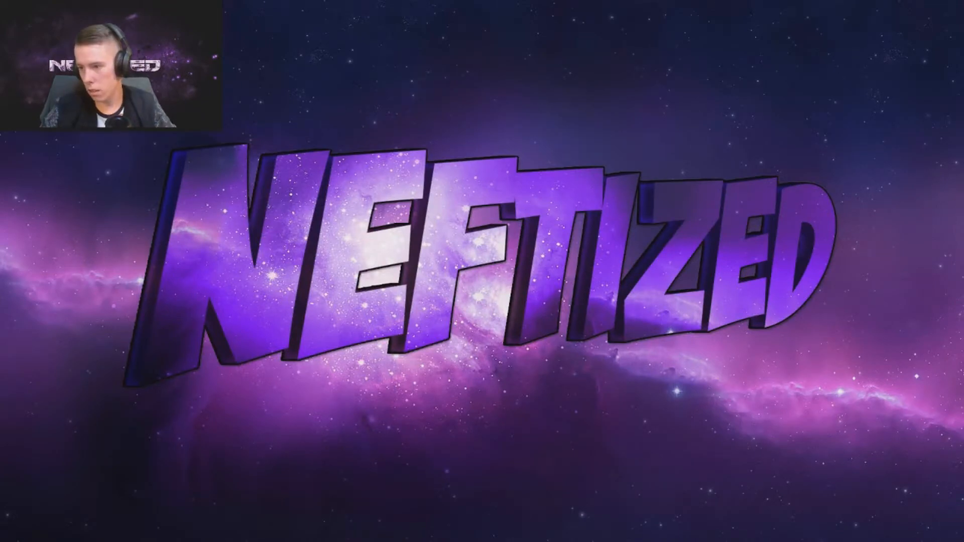
left_click_drag(457, 38, 350, 66)
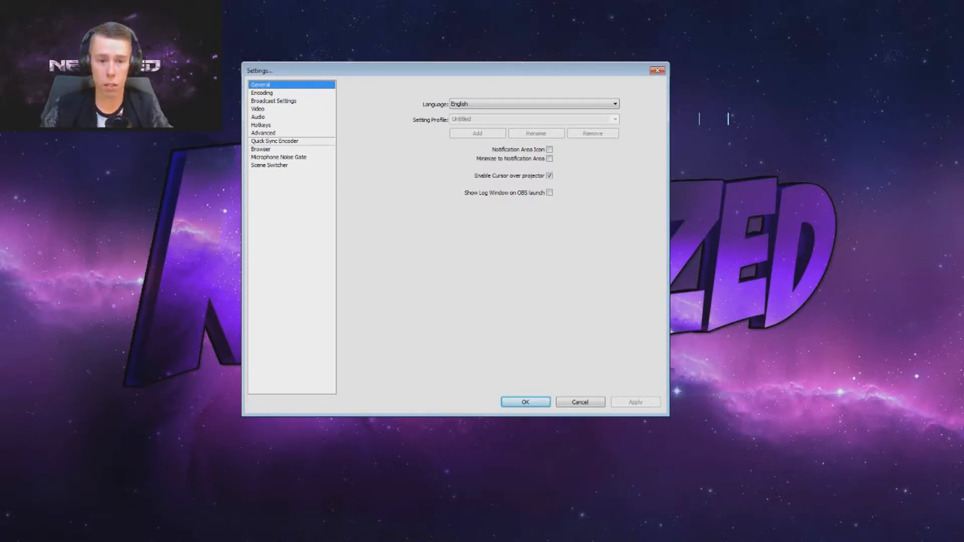
- Look through the list of available interface languages in the General settings
left_click(481, 104)
scroll(502, 216, "down", 3)
scroll(504, 216, "up", 2)
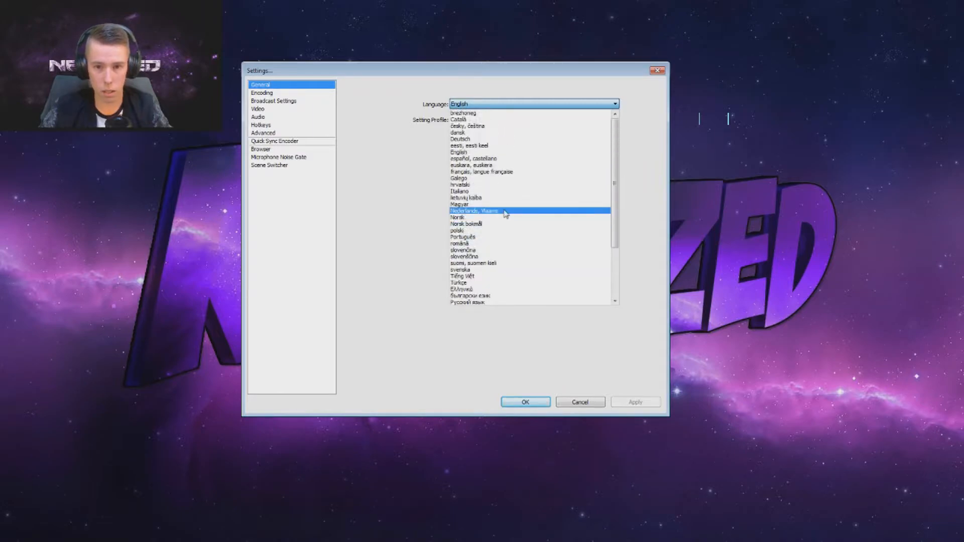
left_click(388, 200)
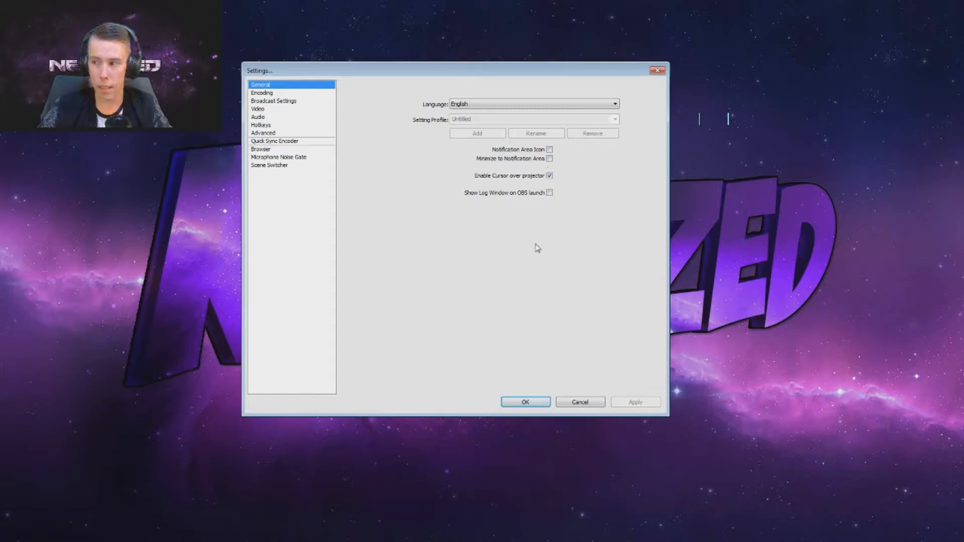
- Toggle Enable Cursor over projector off and back on, and go to the Encoding settings without saving the General changes
left_click(550, 177)
left_click(550, 176)
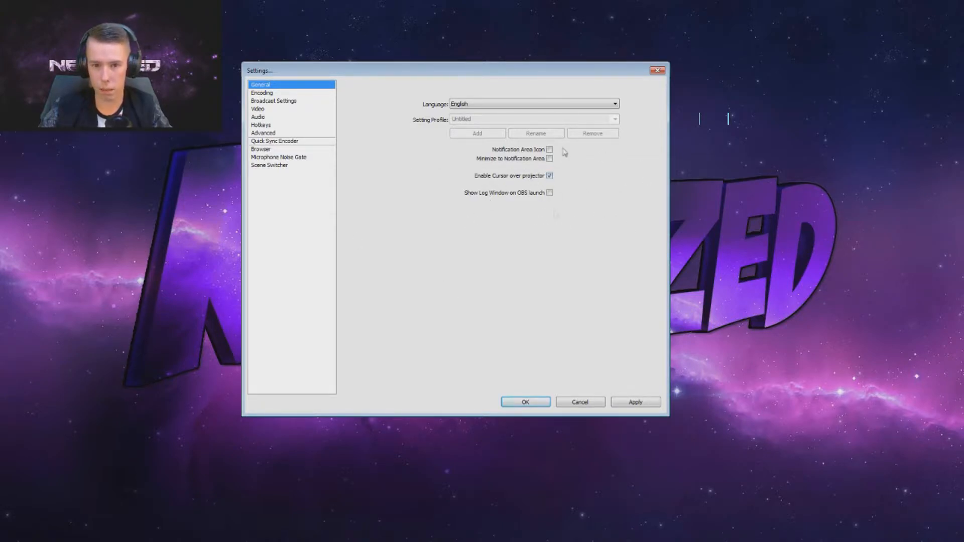
left_click(262, 94)
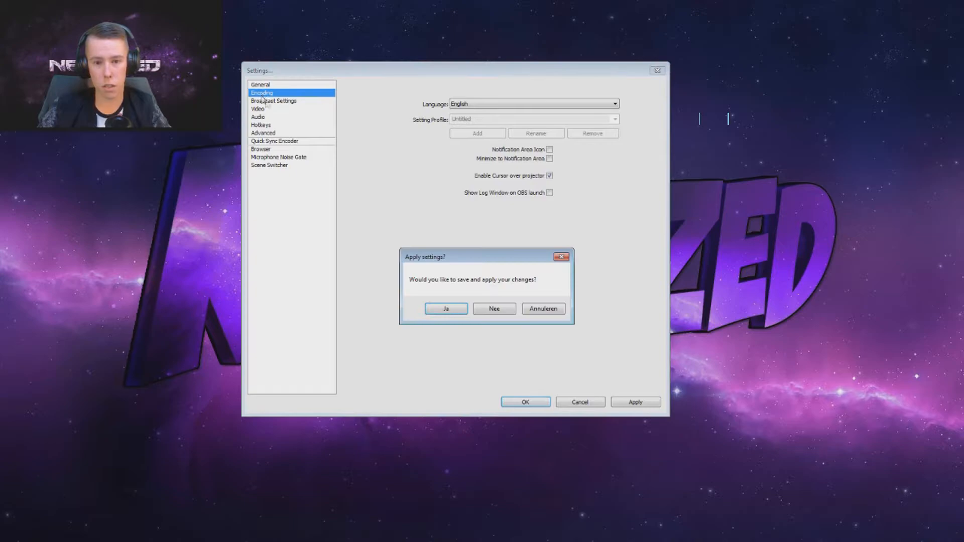
left_click(507, 311)
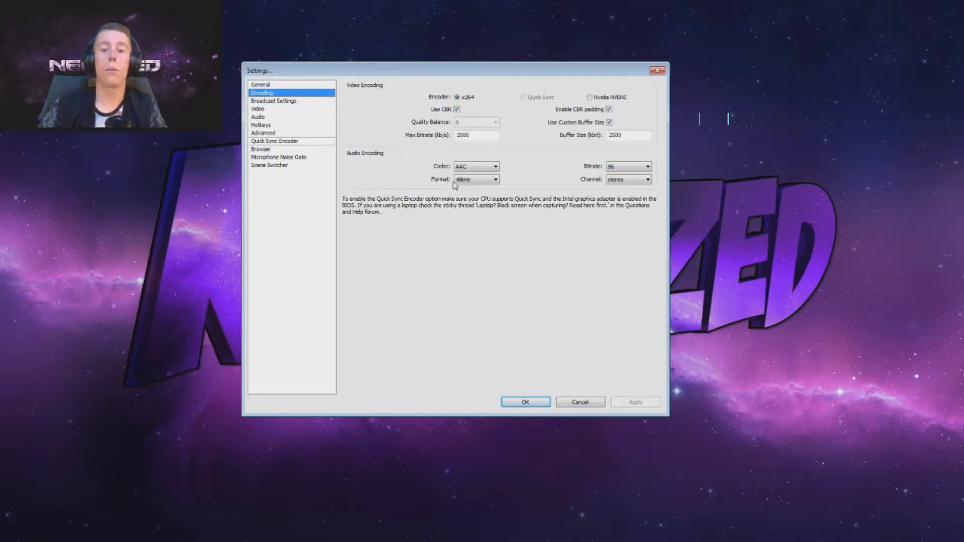
- Check the available channel and bitrate options for audio encoding, keeping the current choices
left_click(624, 180)
left_click(625, 182)
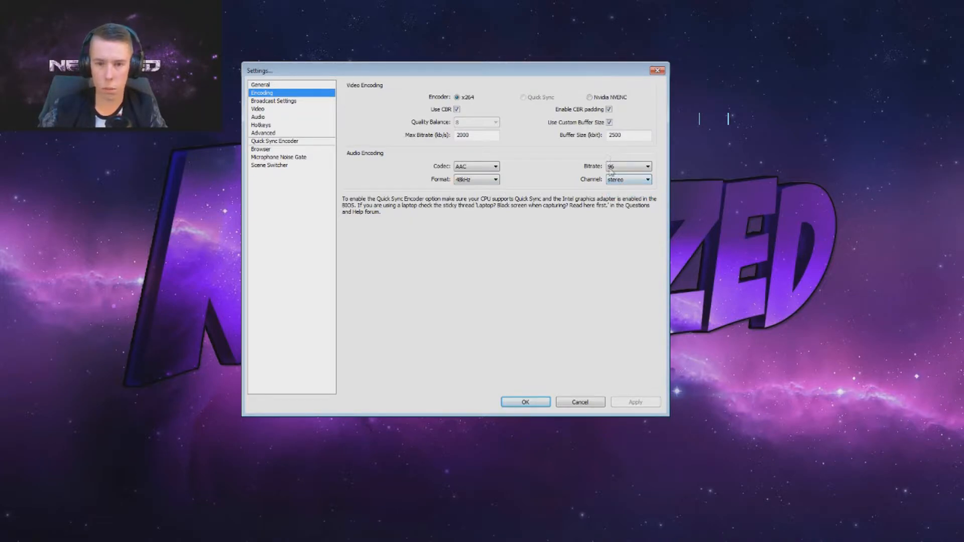
left_click(642, 170)
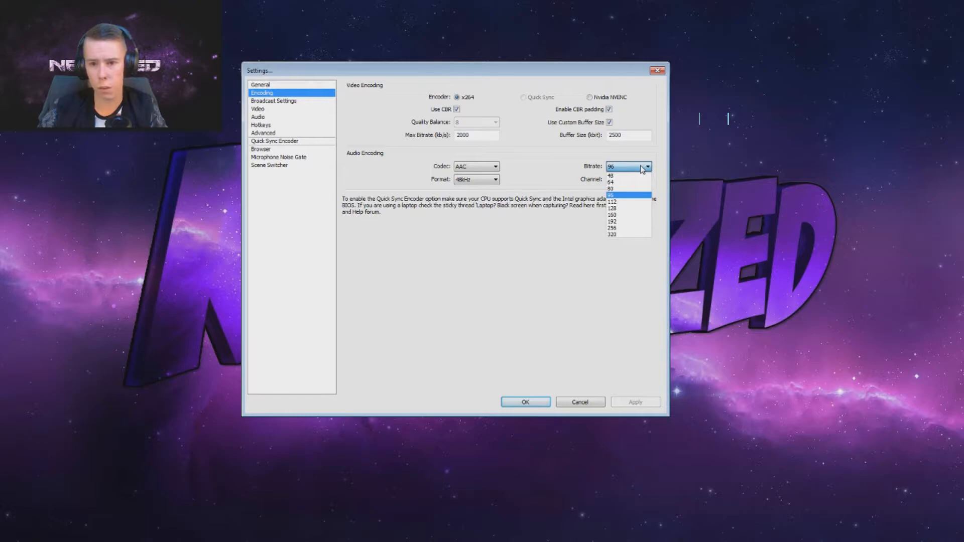
left_click(626, 169)
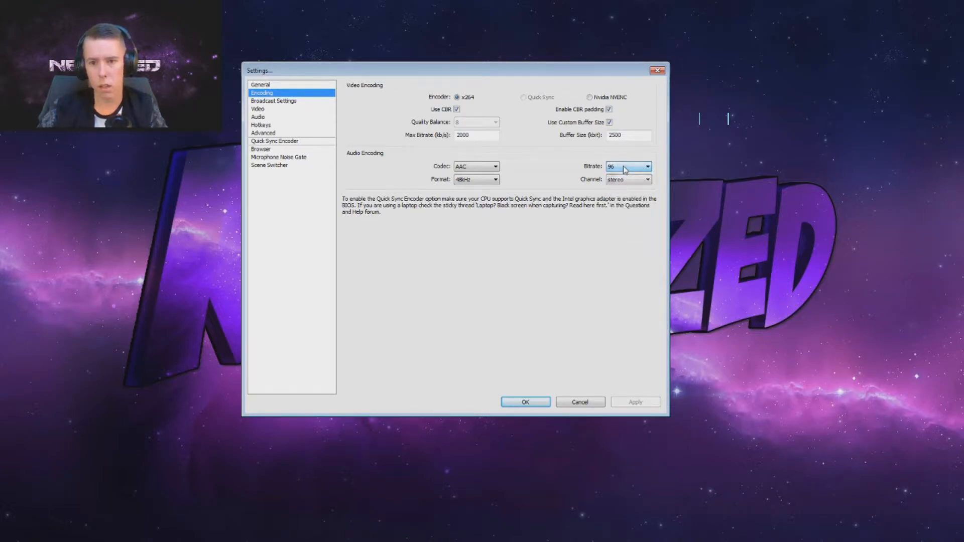
left_click(625, 169)
left_click(560, 173)
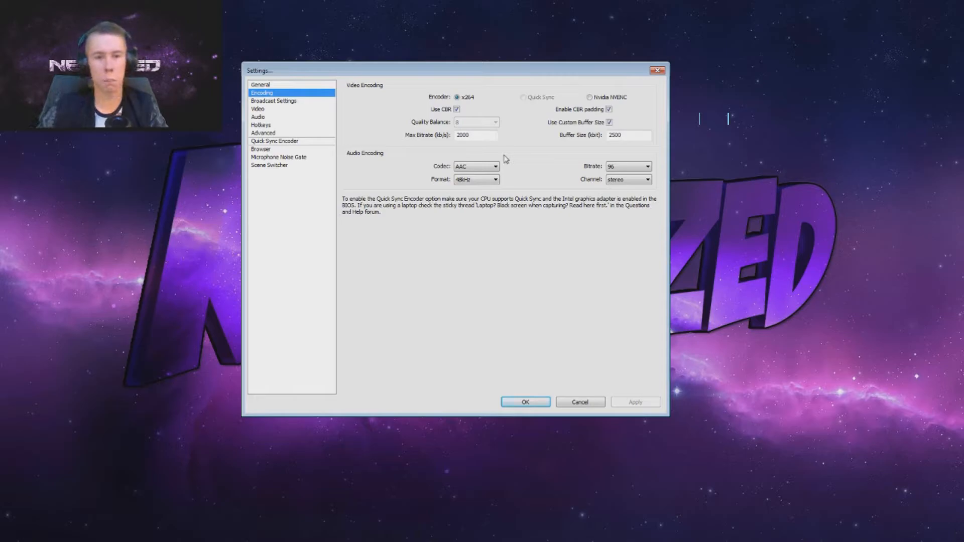
- In the broadcast settings, set the mode to Live Stream and the streaming service to Twitch
left_click(289, 103)
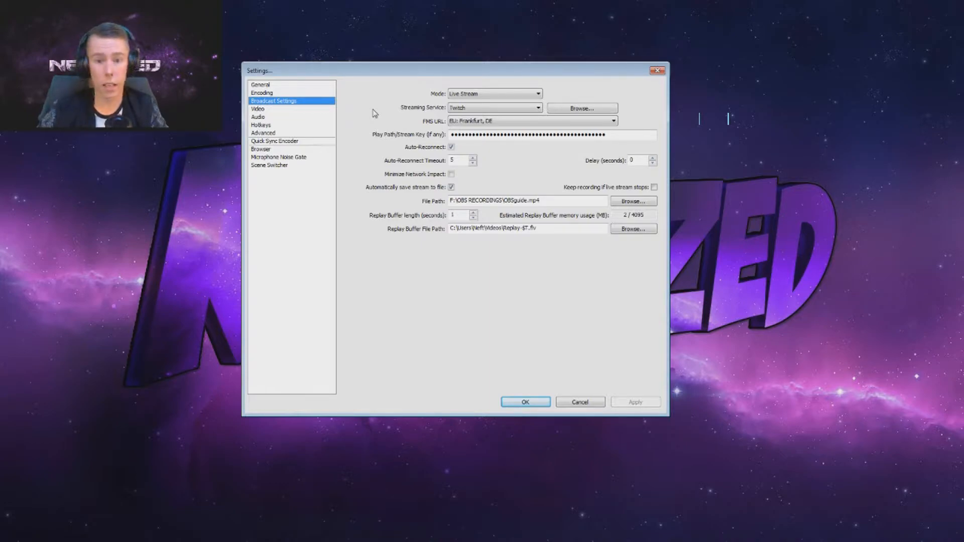
left_click(483, 93)
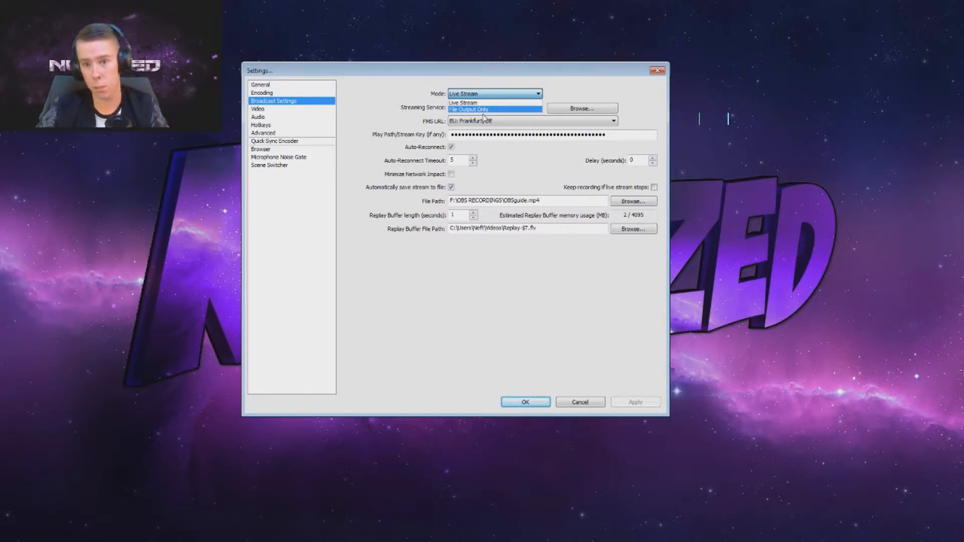
left_click(519, 103)
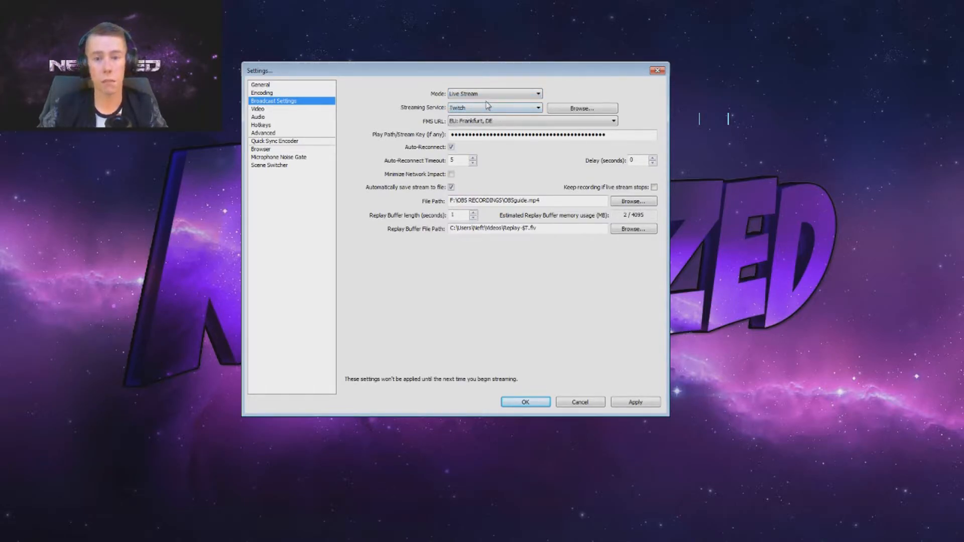
left_click(467, 110)
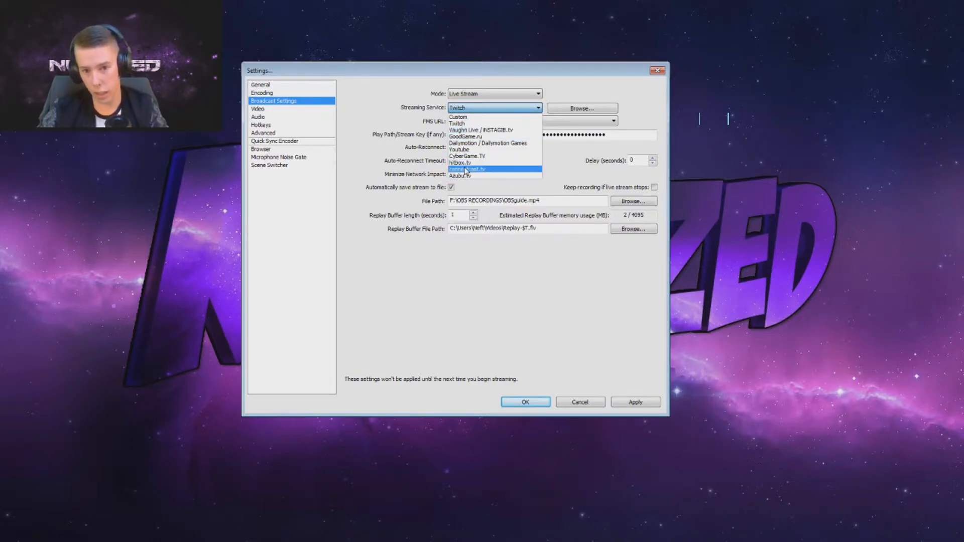
left_click(476, 124)
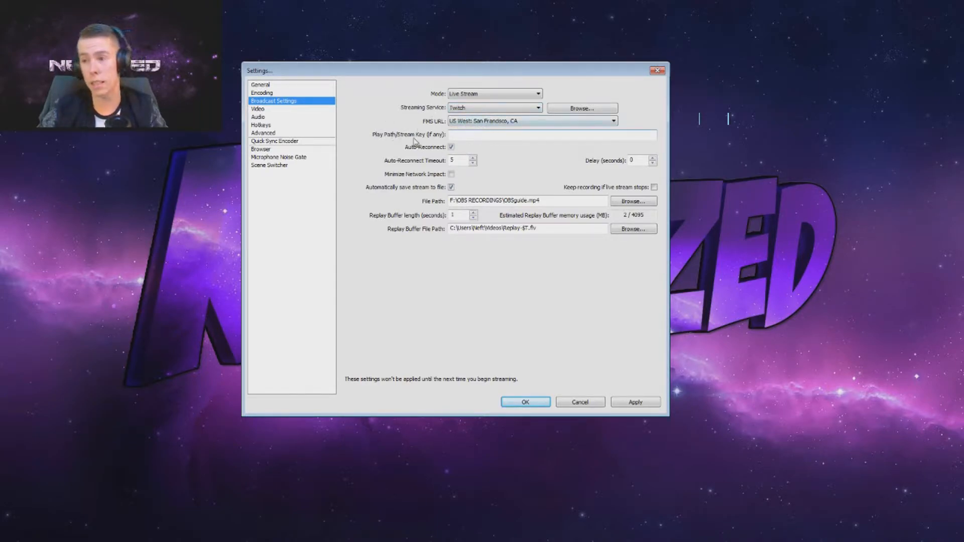
- Choose EU: Frankfurt, DE as the FMS URL for the Twitch stream
left_click(477, 123)
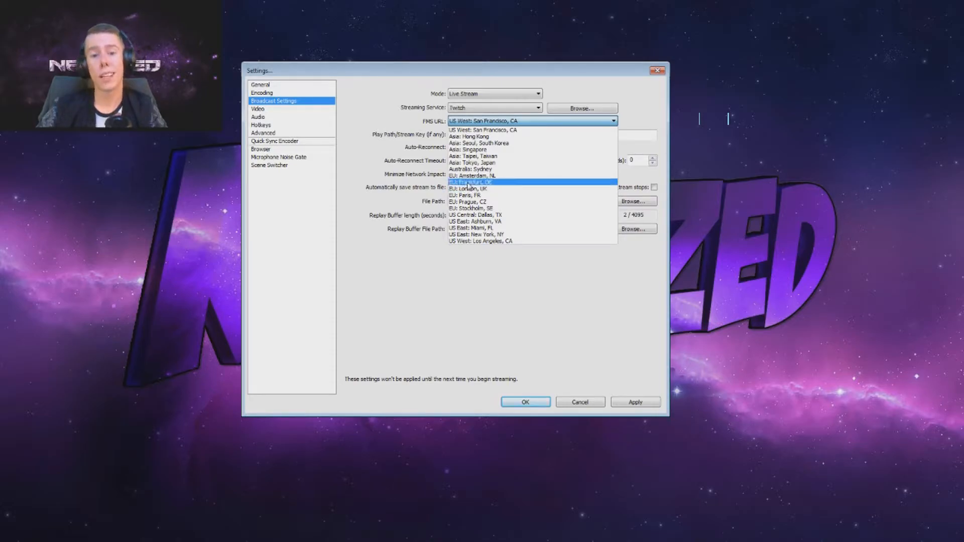
left_click(469, 183)
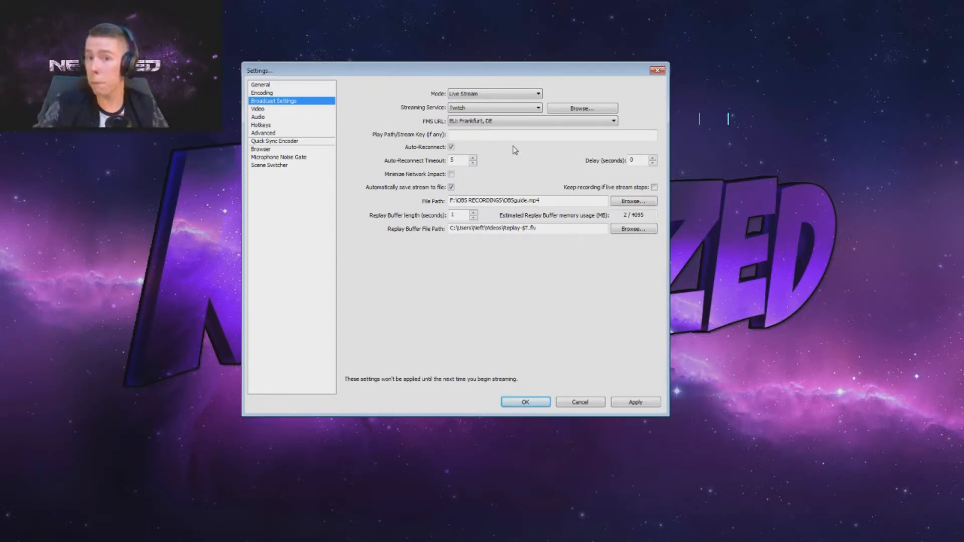
left_click(494, 121)
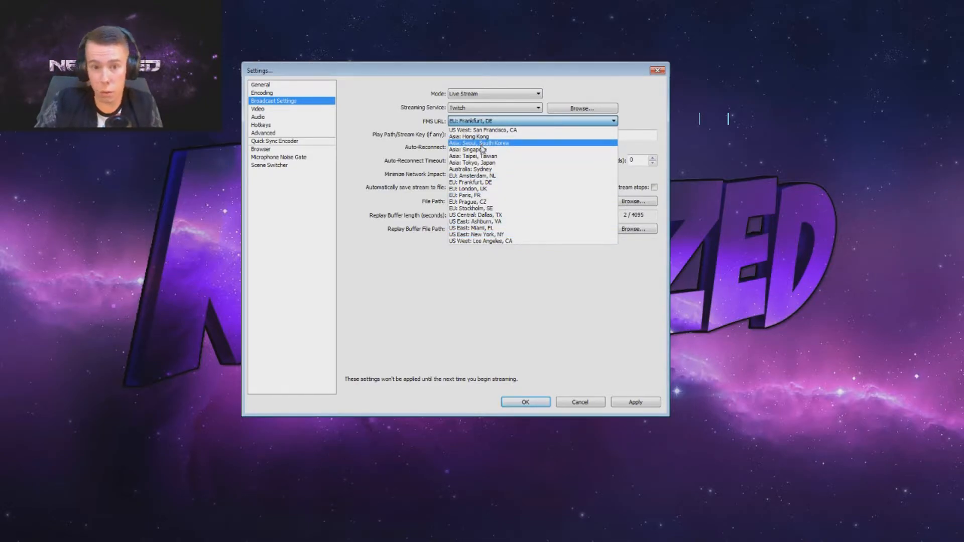
left_click(483, 182)
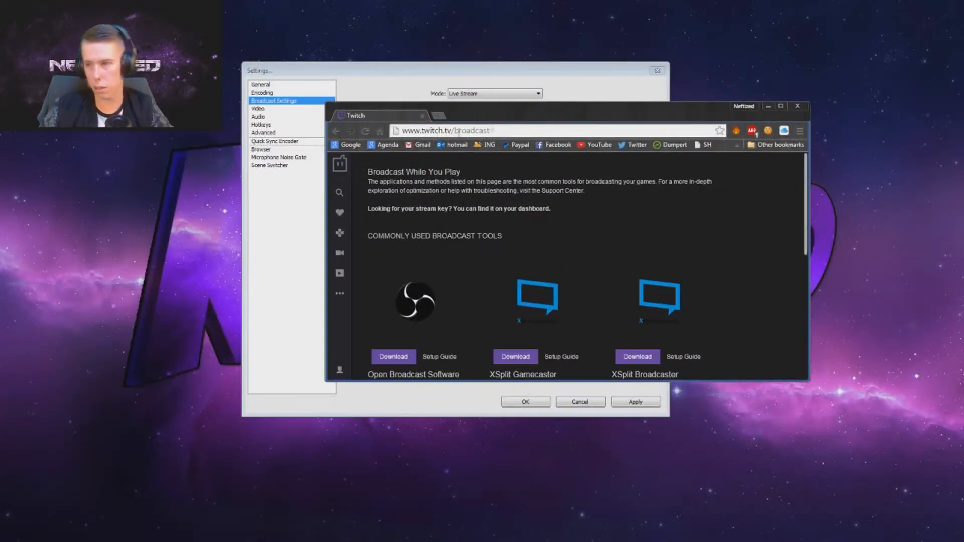
- Switch to the browser's Twitch page, maximize the window and open the channel's Dashboard
left_click_drag(505, 115, 482, 1)
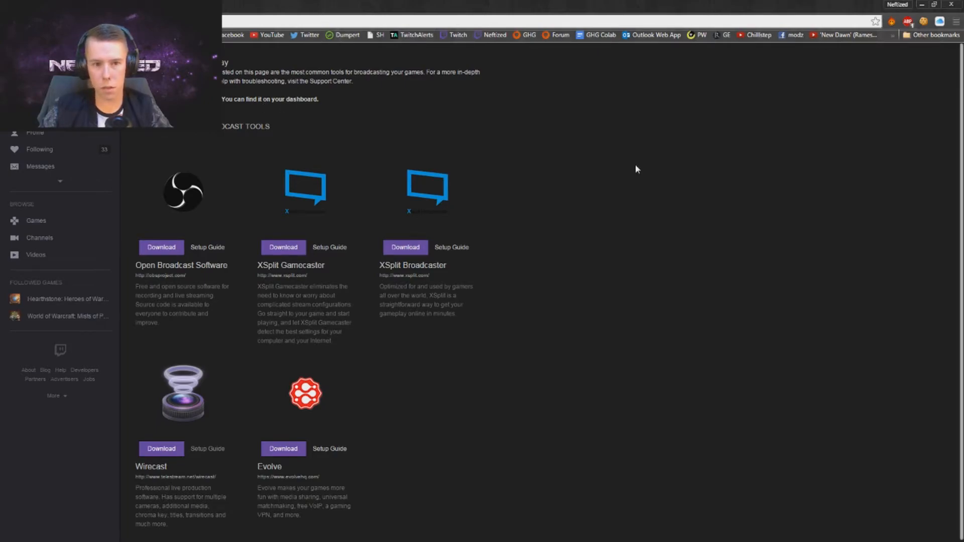
left_click_drag(472, 5, 181, 1)
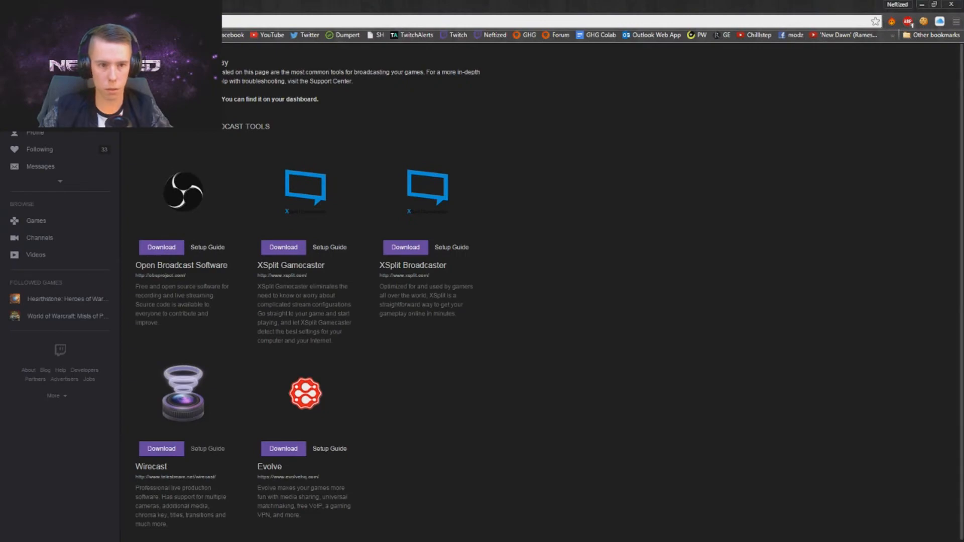
left_click(58, 179)
left_click(62, 218)
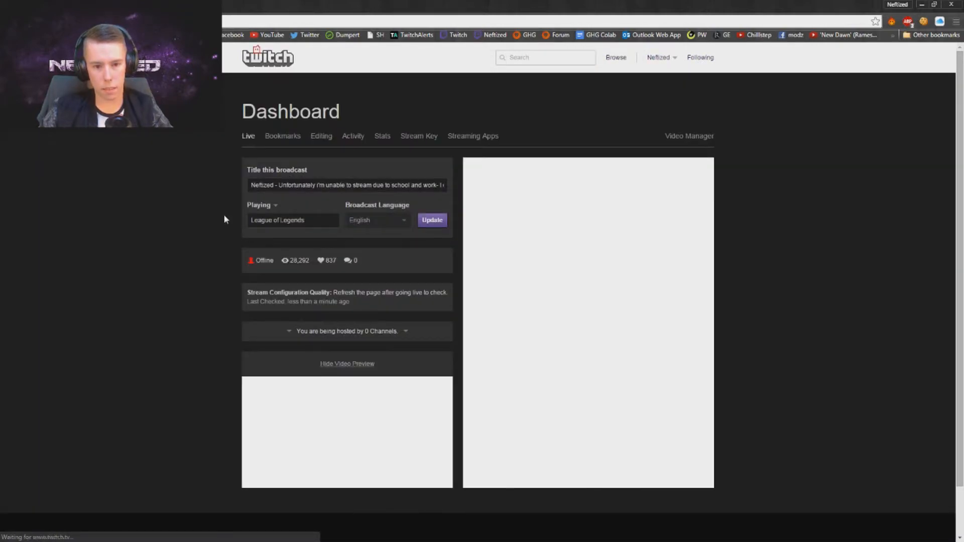
scroll(224, 218, "down", 1)
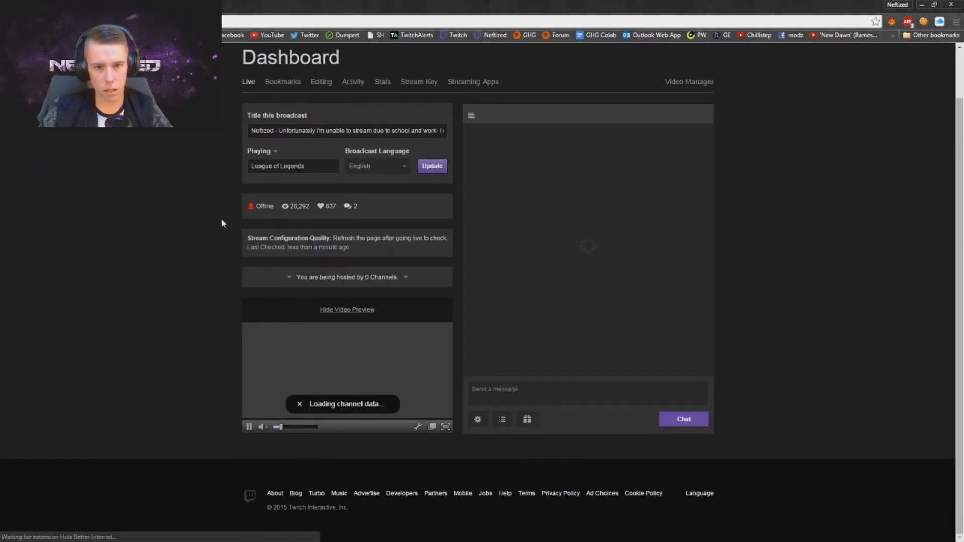
scroll(222, 220, "up", 1)
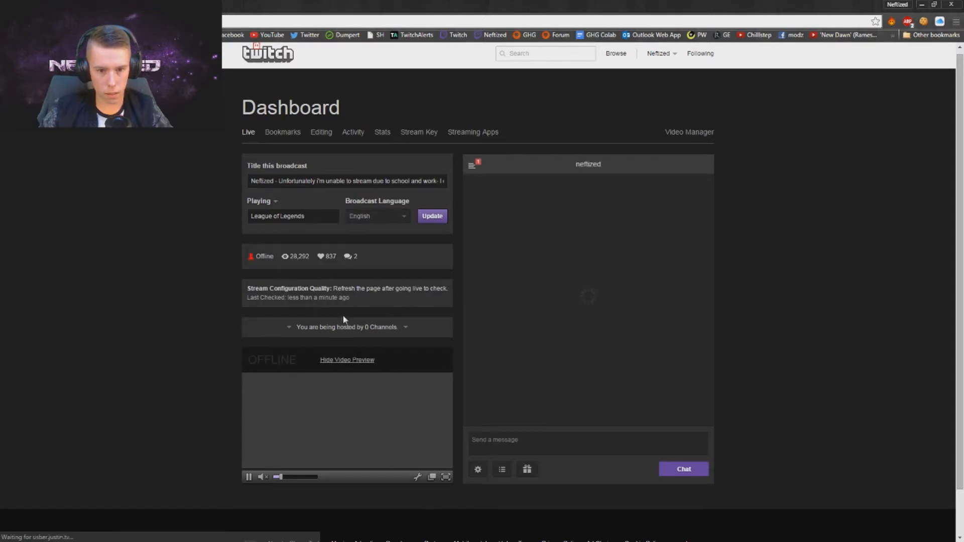
- Reveal and copy the channel's stream key on the Twitch dashboard, and paste it into the Play Path/Stream Key field in OBS
left_click(425, 133)
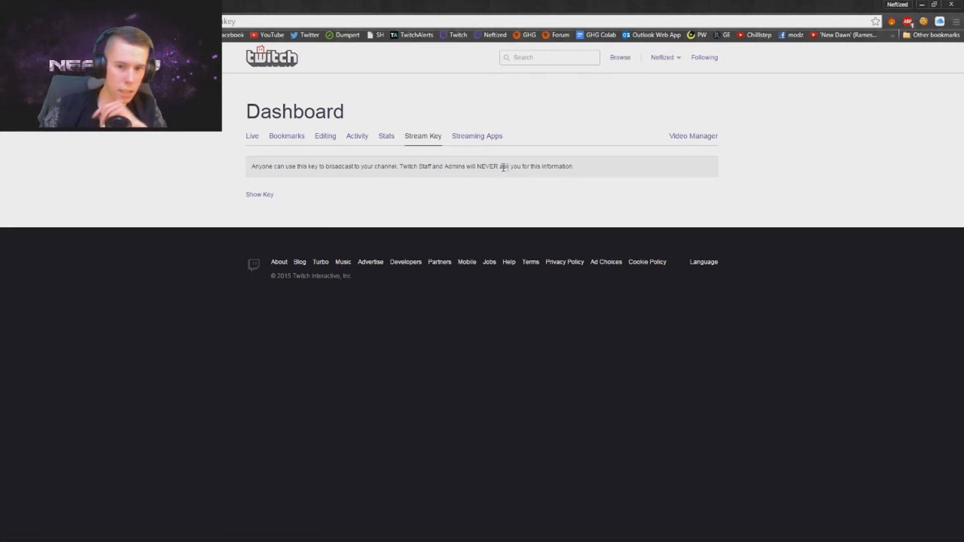
left_click(260, 196)
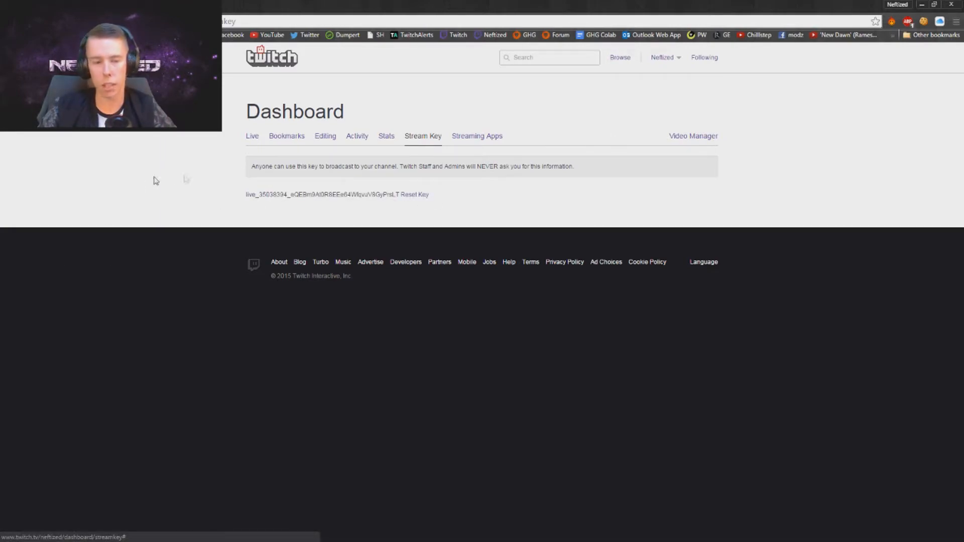
left_click_drag(400, 195, 232, 190)
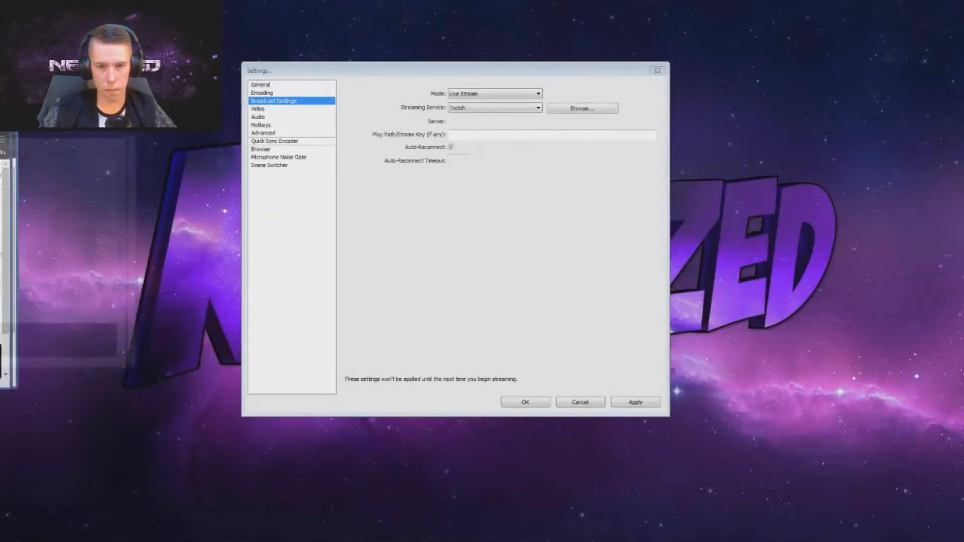
left_click(486, 135)
key("ctrl+v")
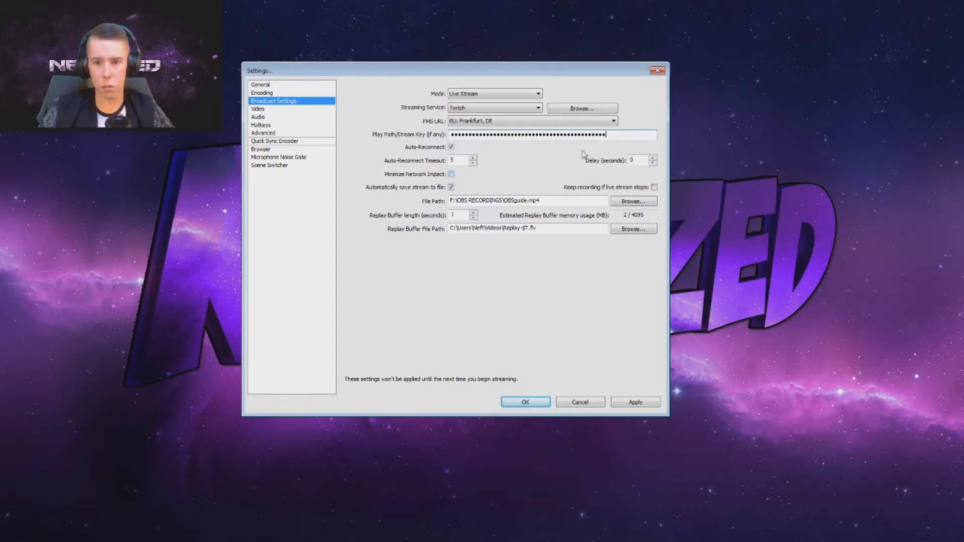
- Try a stream delay of 300 seconds and return the delay to 0
double_click(632, 160)
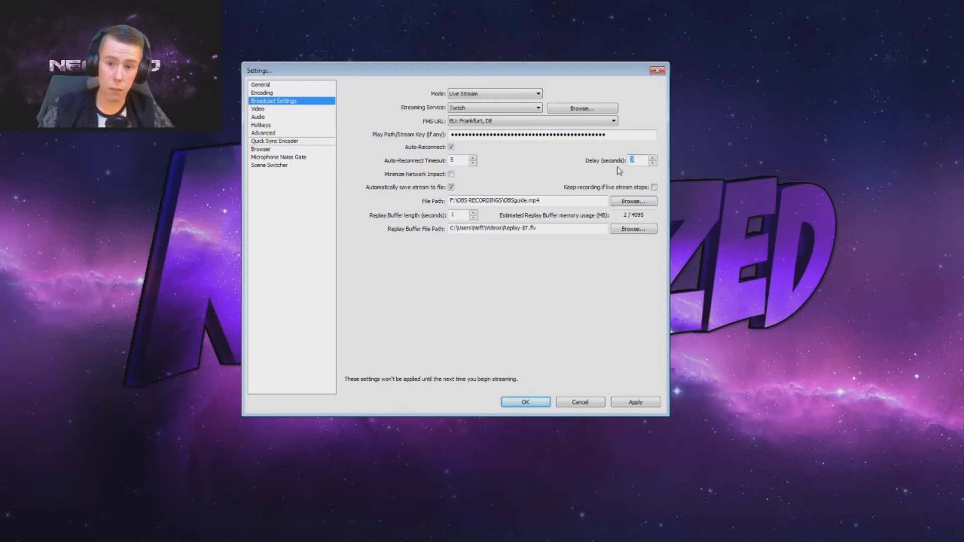
left_click(641, 158)
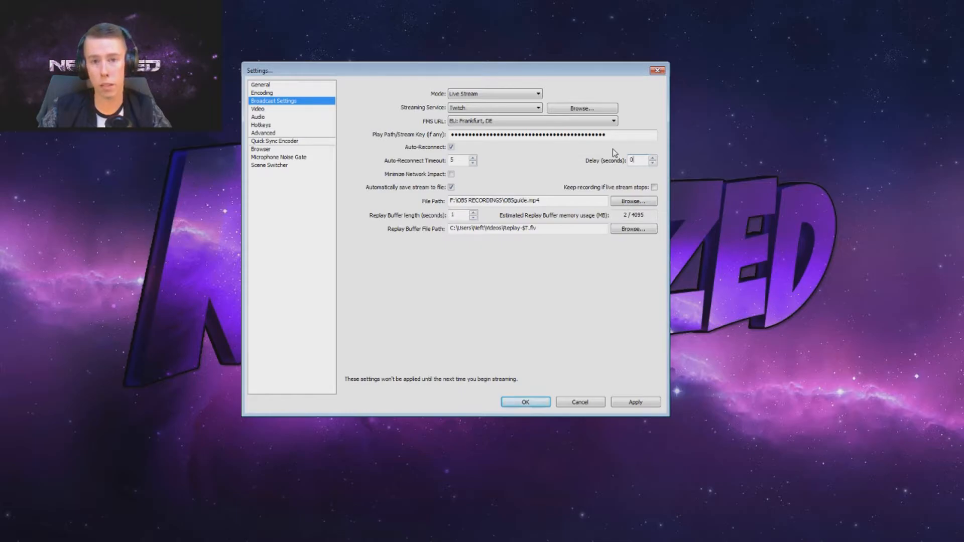
key("BackSpace")
type("300")
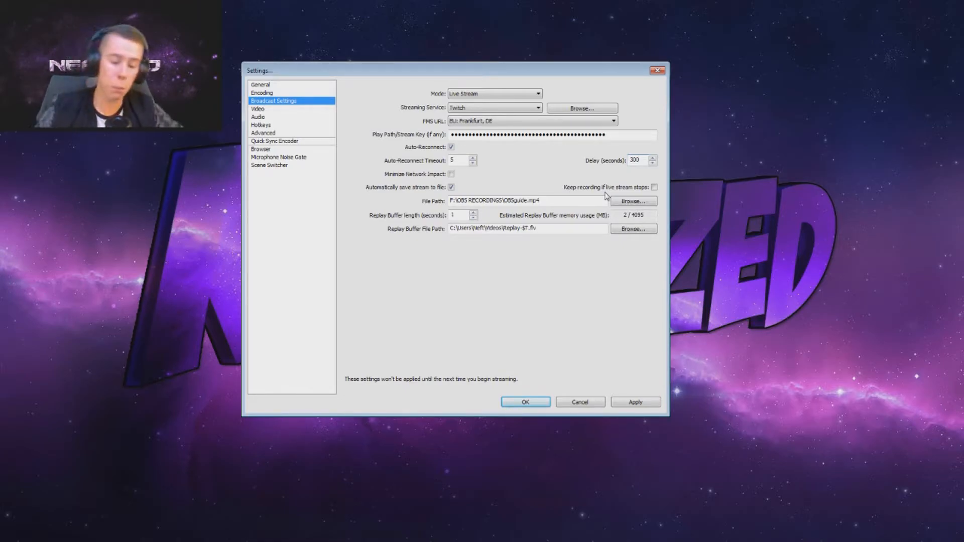
key("BackSpace")
key("BackSpace")
key("BackSpace")
type("0")
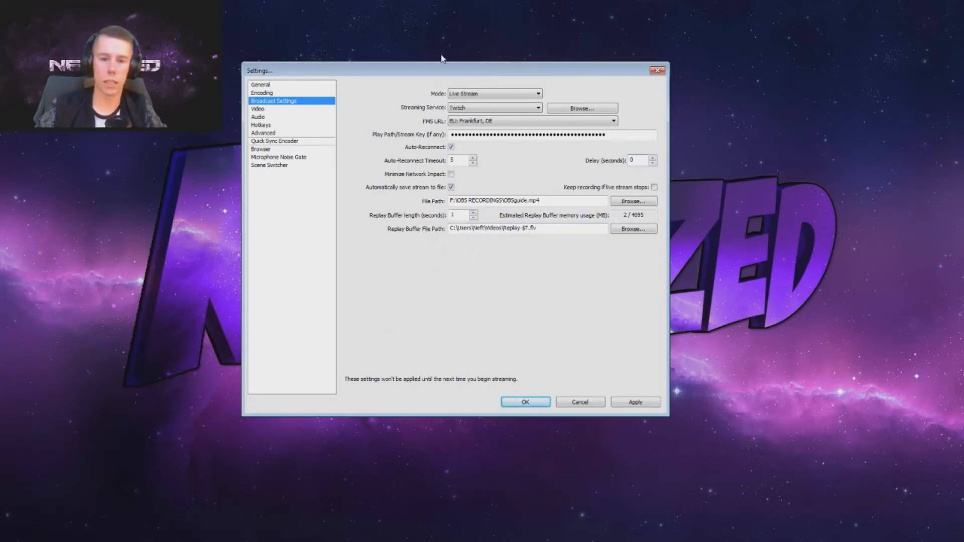
- Open the Video settings without saving the broadcast changes and check the video adapter selection
left_click(259, 110)
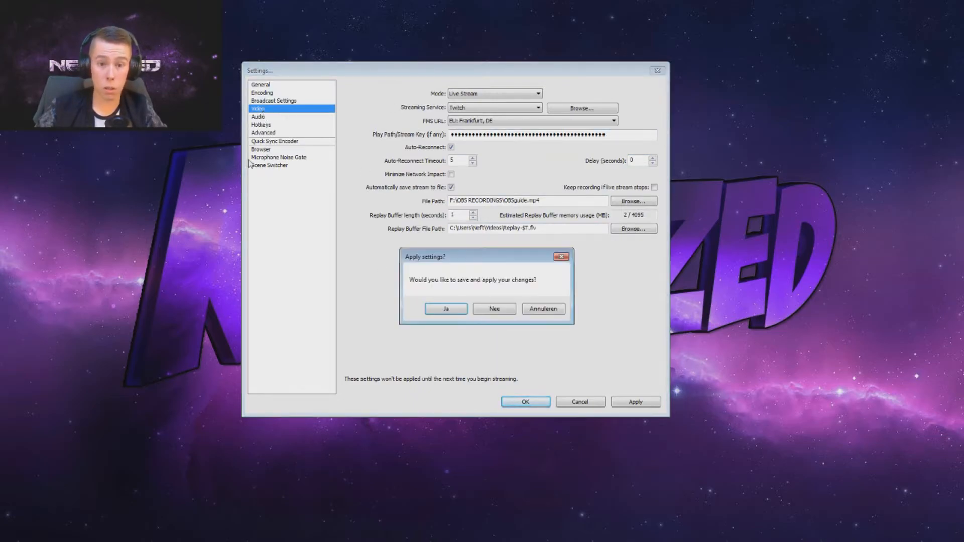
left_click(487, 308)
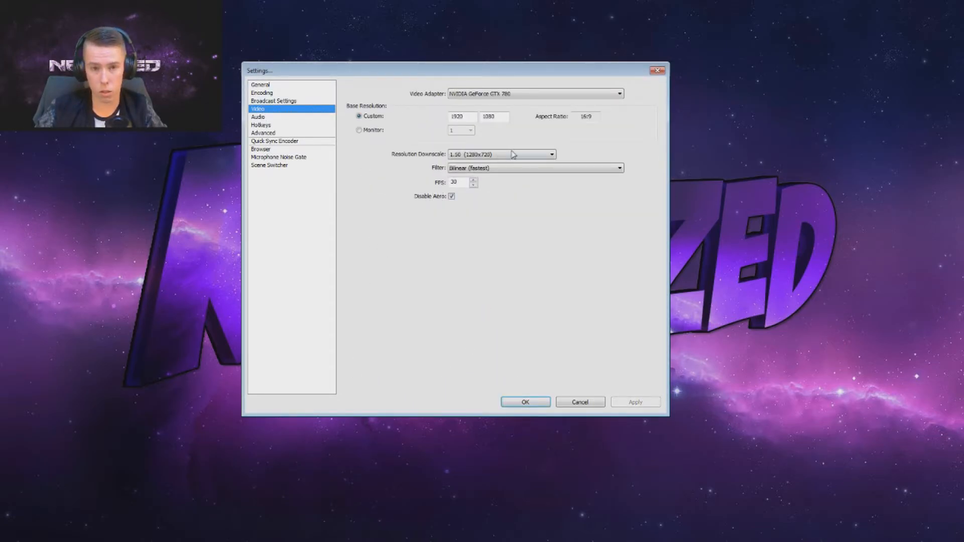
left_click(498, 94)
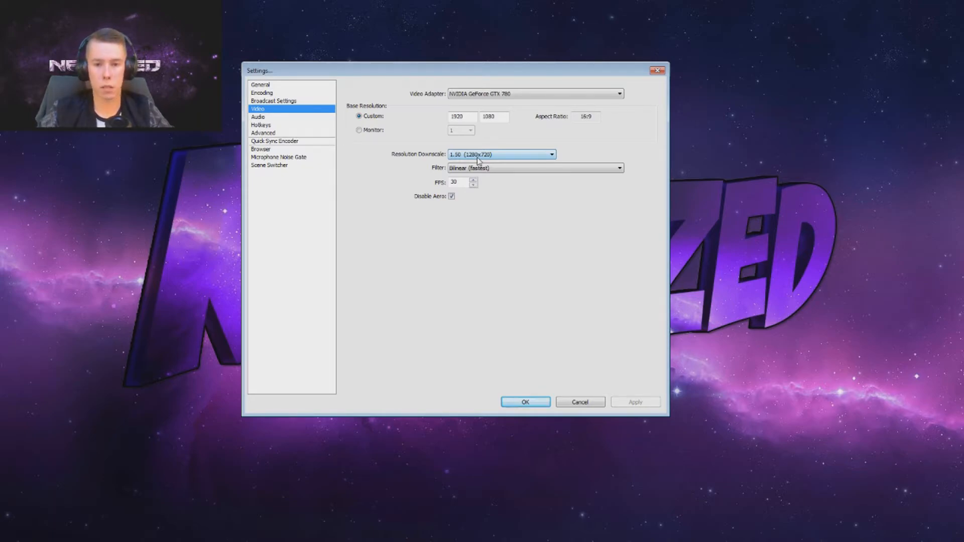
- Go through the downscale filter options, pick Bilinear (fastest) and select the FPS value
left_click(476, 169)
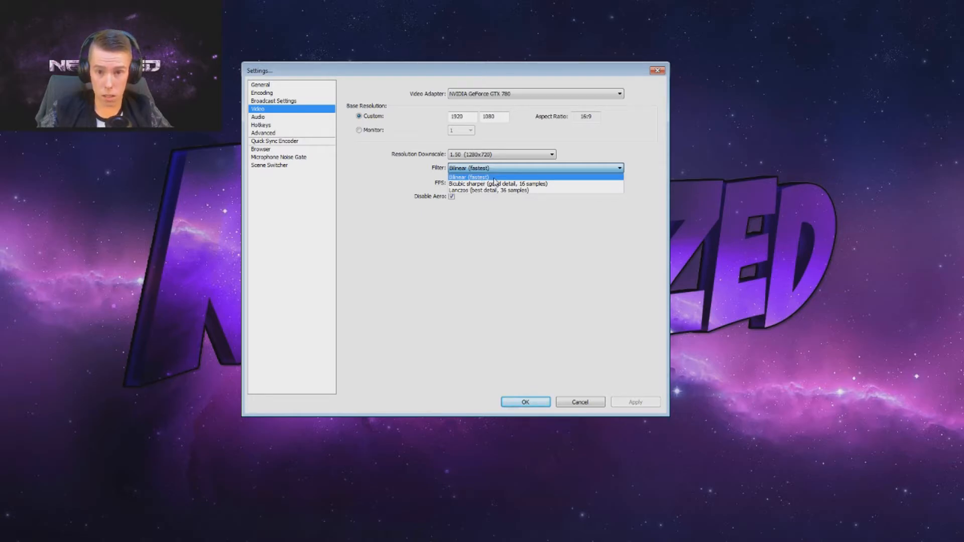
left_click(495, 179)
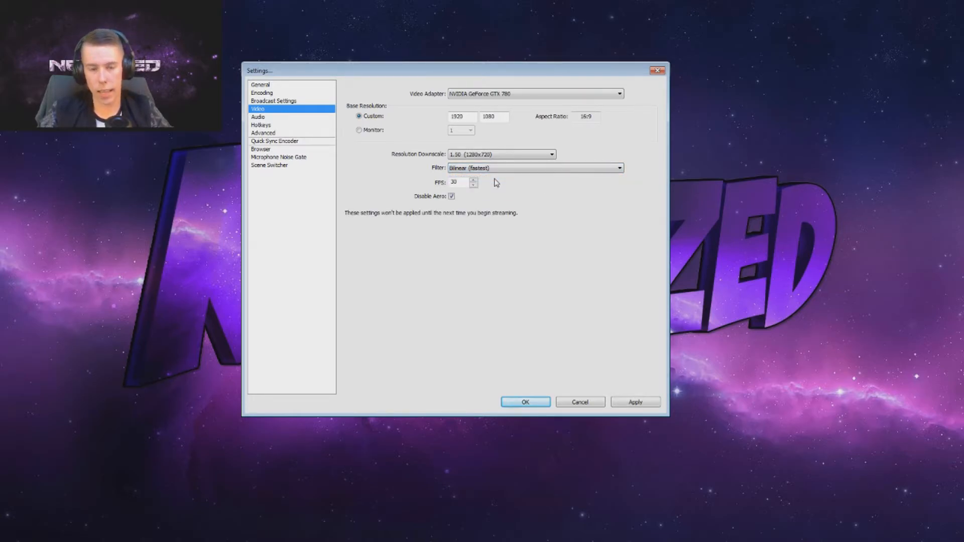
left_click(490, 171)
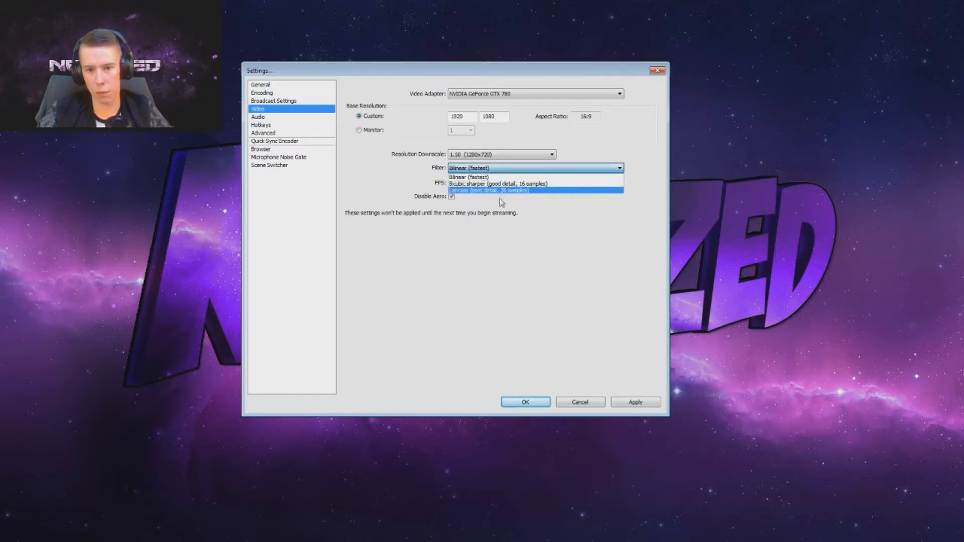
left_click(505, 177)
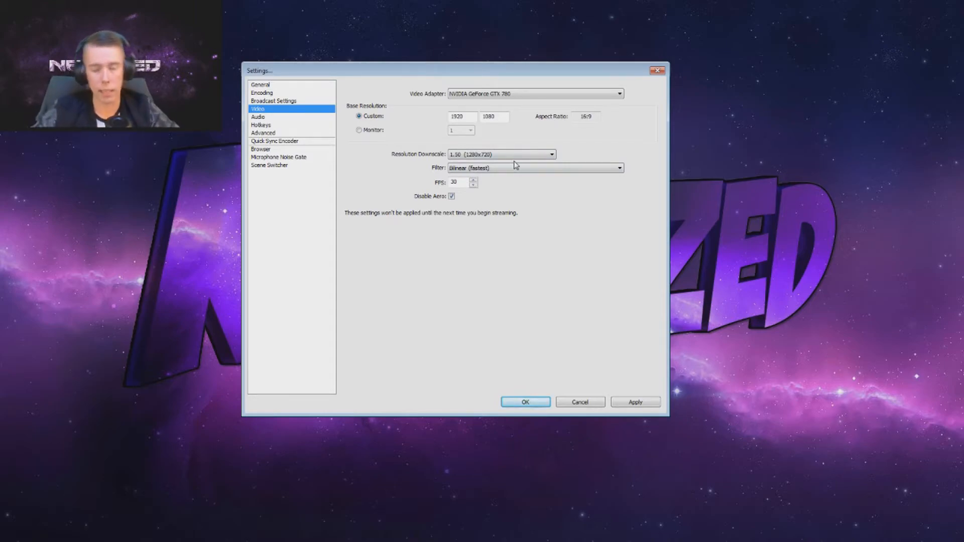
double_click(455, 182)
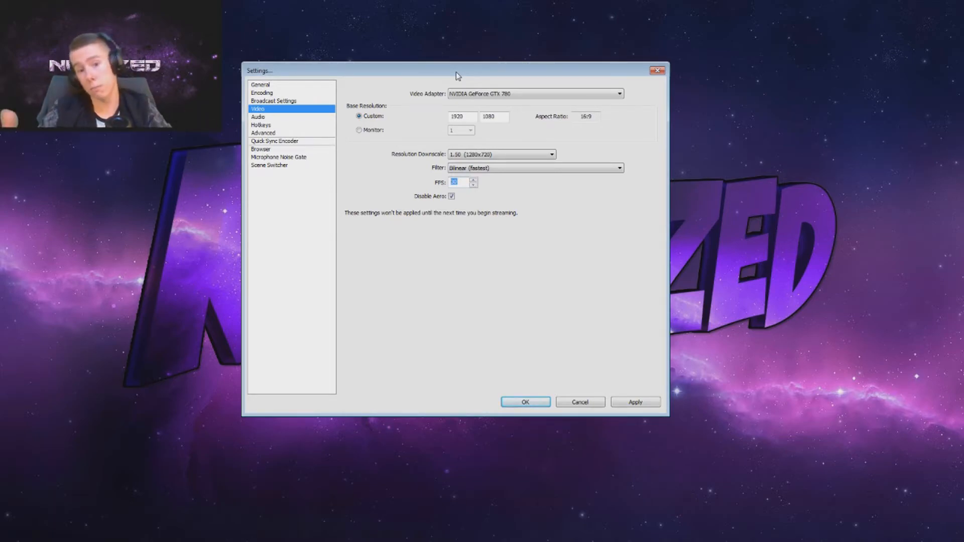
- Open the Audio settings without saving the video changes; choose Luidsprekers (3- SteelSeries H Wireless) for desktop audio and Microfoon (Razer Seiren) as microphone
left_click(260, 118)
left_click(495, 310)
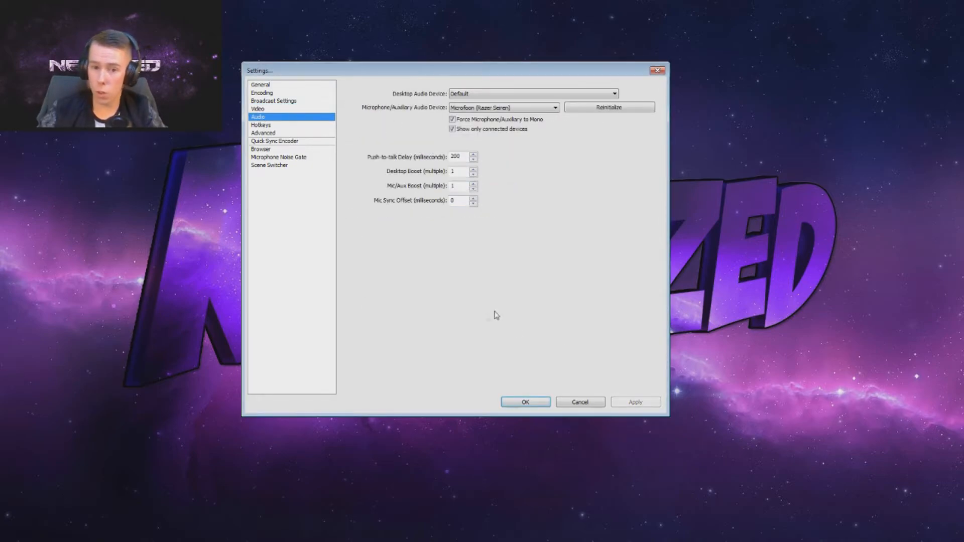
left_click(496, 92)
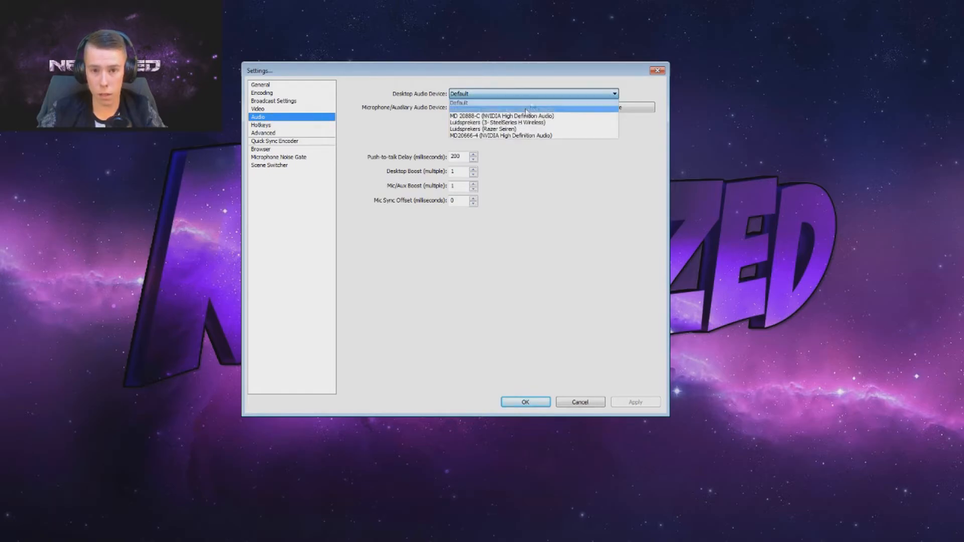
left_click(553, 122)
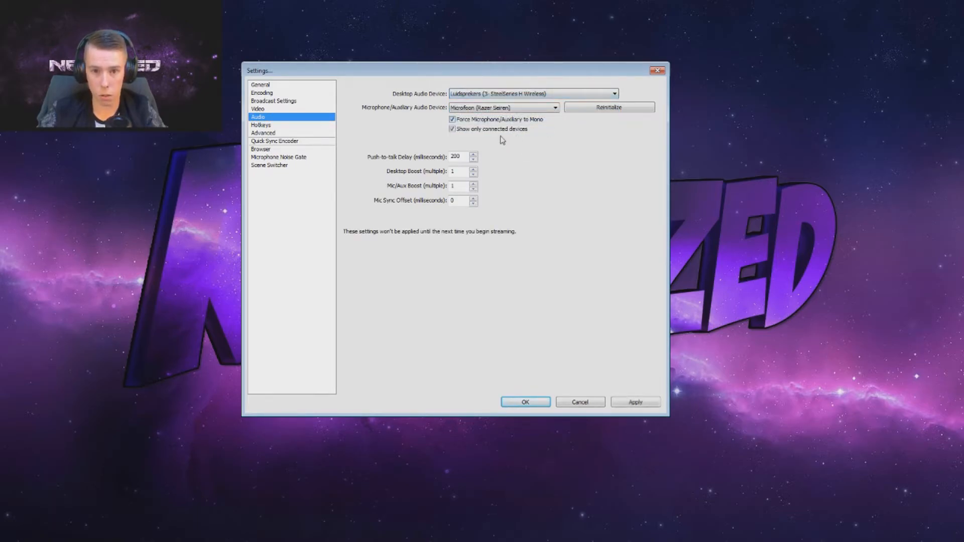
left_click(500, 109)
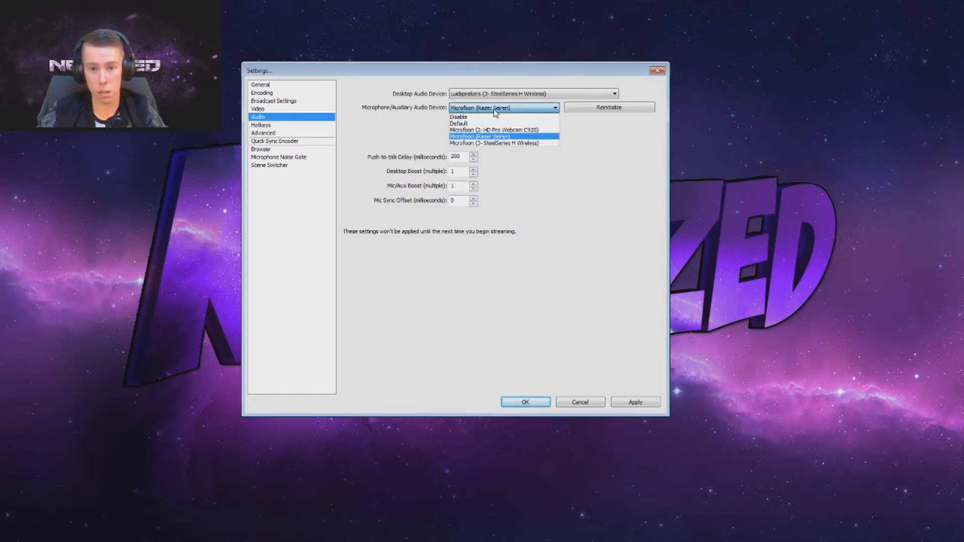
left_click(489, 138)
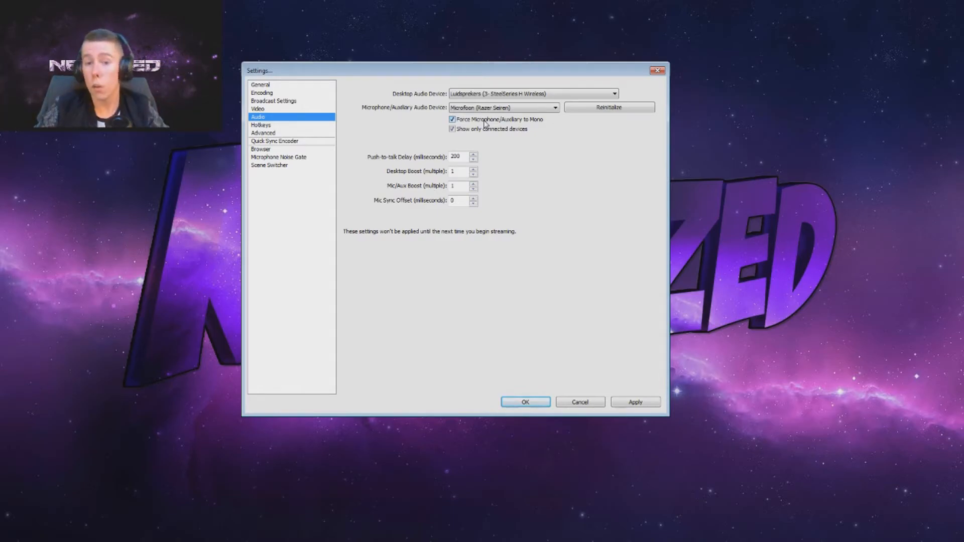
- Toggle Show only connected devices and select Luidsprekers (3- SteelSeries H Wireless) again as the desktop audio device
left_click(452, 129)
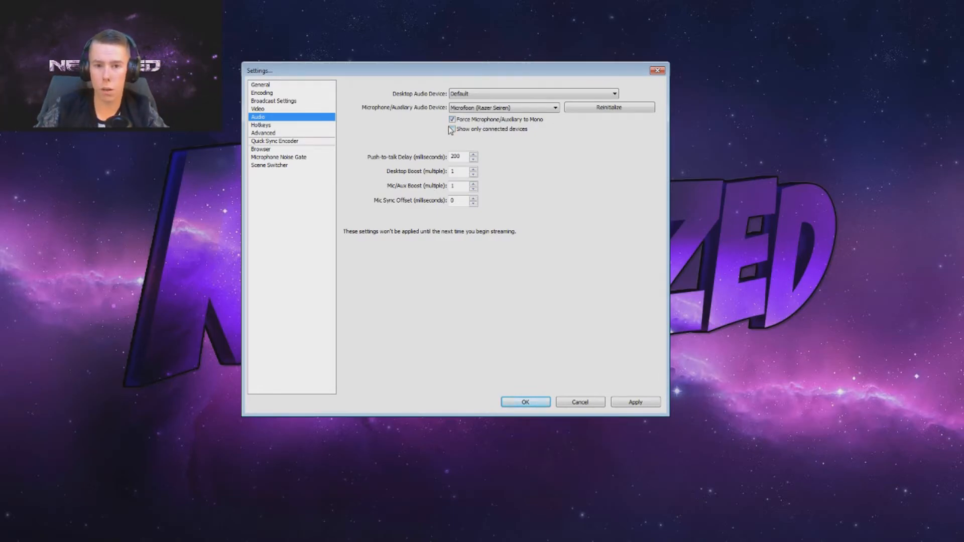
left_click(478, 94)
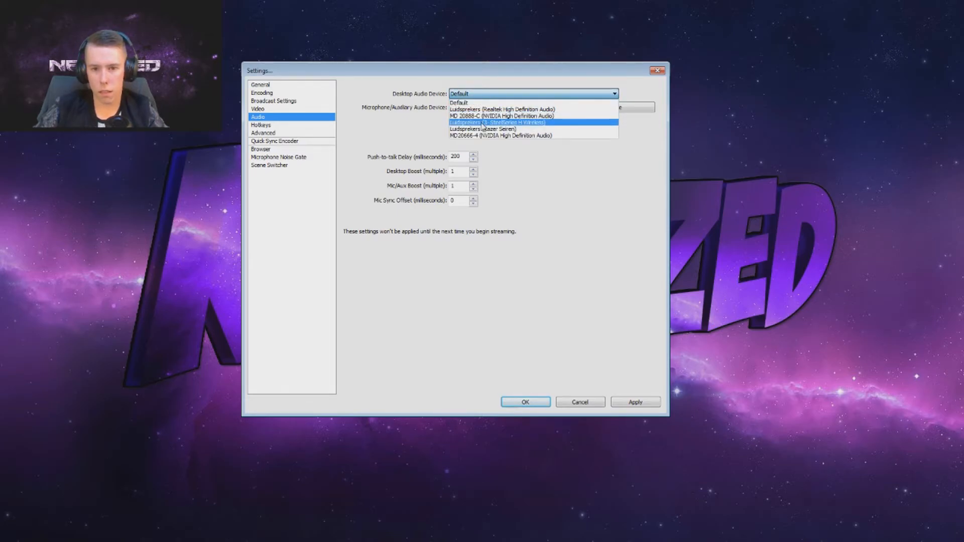
left_click(509, 122)
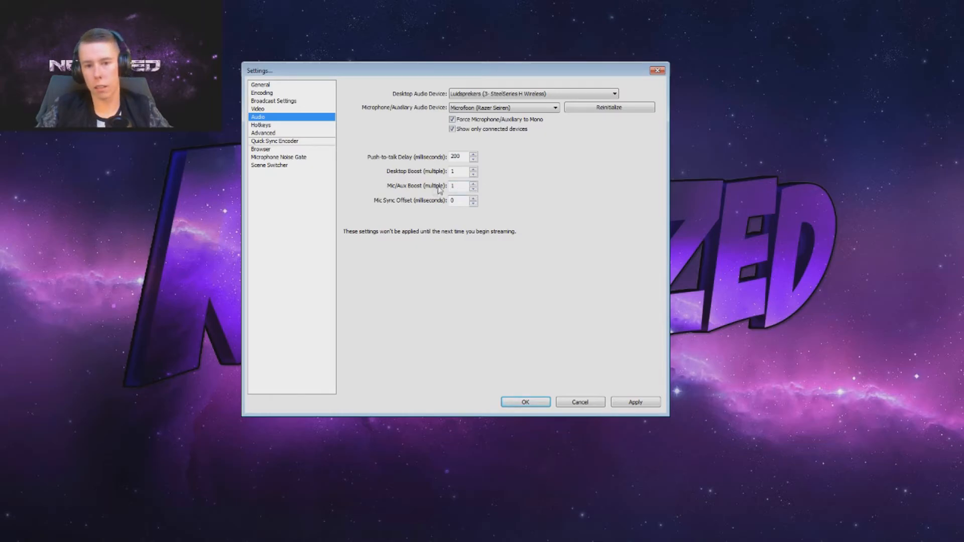
- Review the Hotkeys settings without saving the audio changes, and open the Advanced settings
left_click(263, 126)
left_click(493, 308)
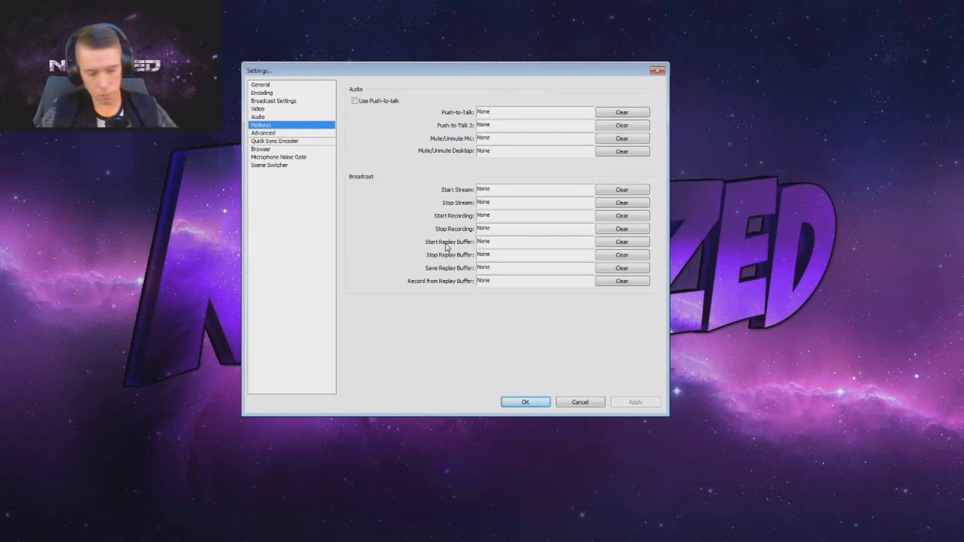
left_click(269, 133)
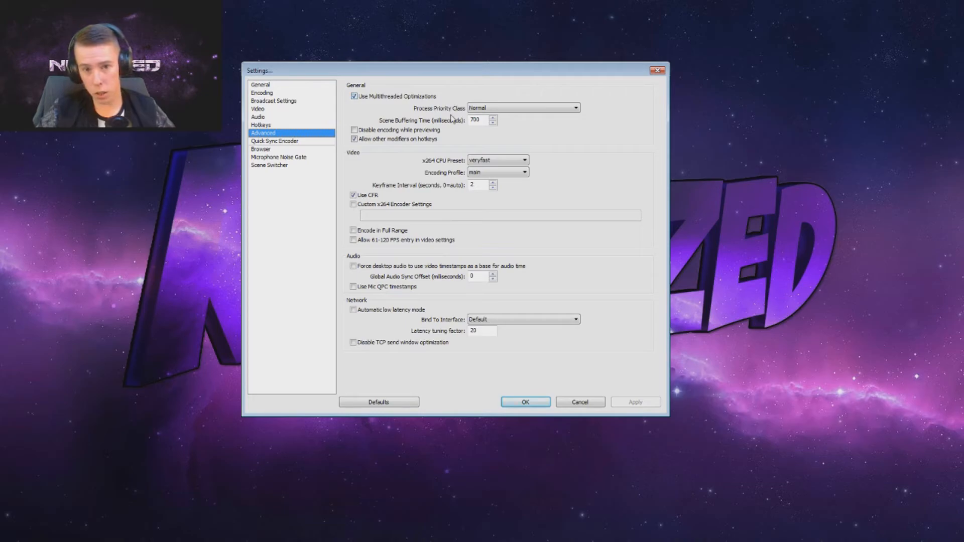
- Check the process priority class, turn on Disable encoding while previewing, and choose the veryfast x264 CPU preset and main encoding profile
left_click(469, 110)
left_click(552, 108)
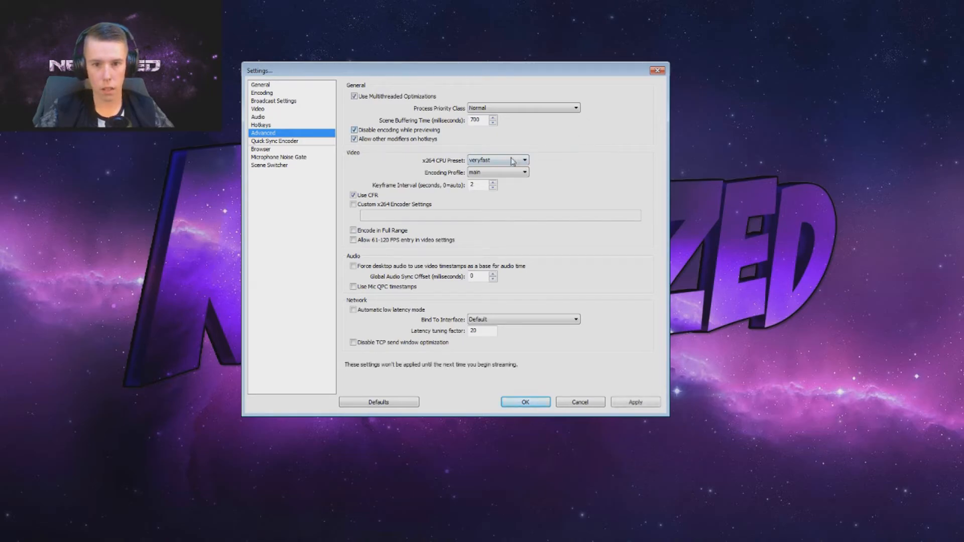
left_click(514, 159)
left_click(477, 182)
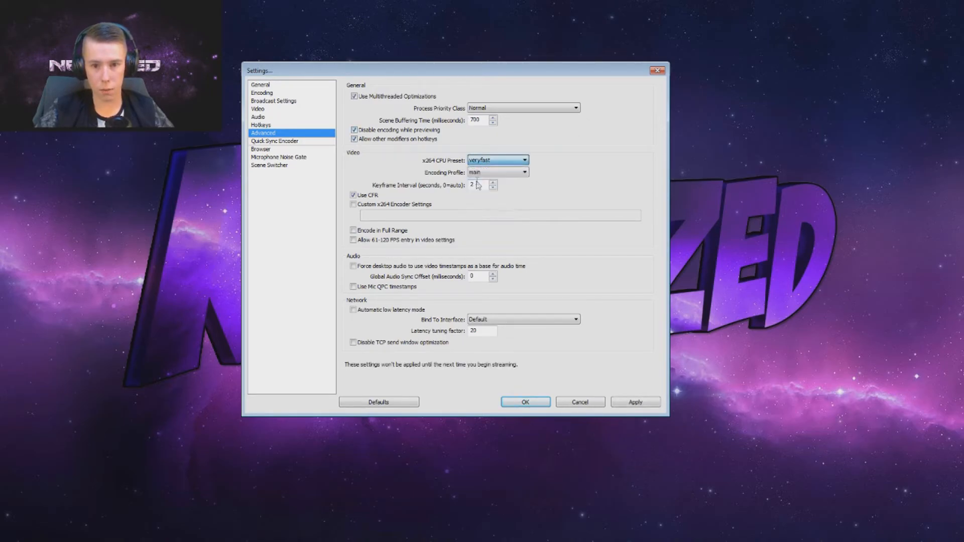
left_click(497, 172)
left_click(482, 178)
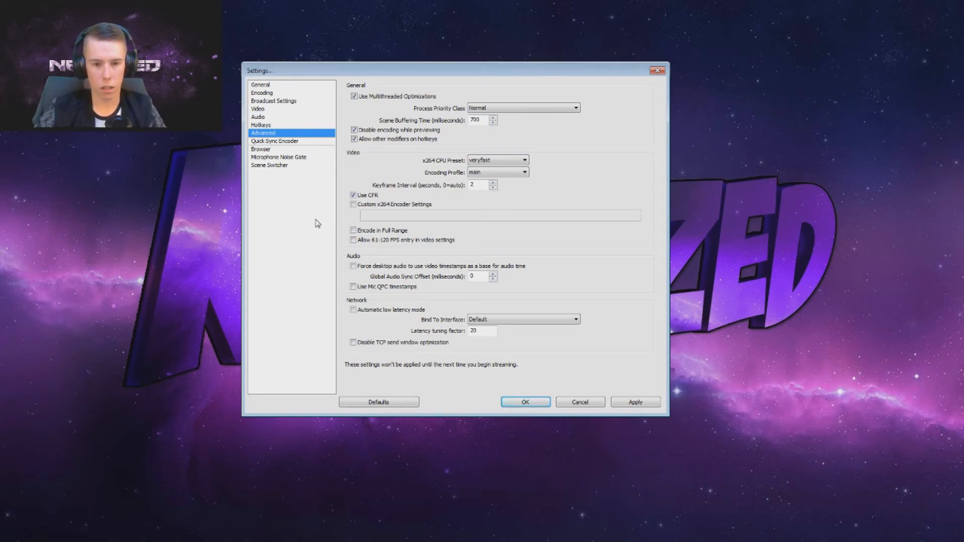
- View the Quick Sync Encoder settings without saving the advanced changes, and look at the Browser settings
left_click(284, 143)
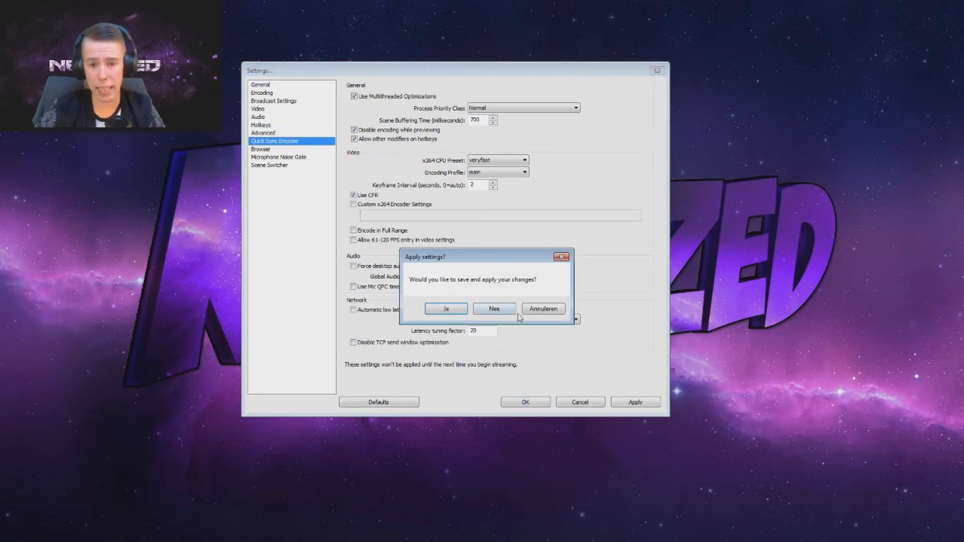
left_click(494, 308)
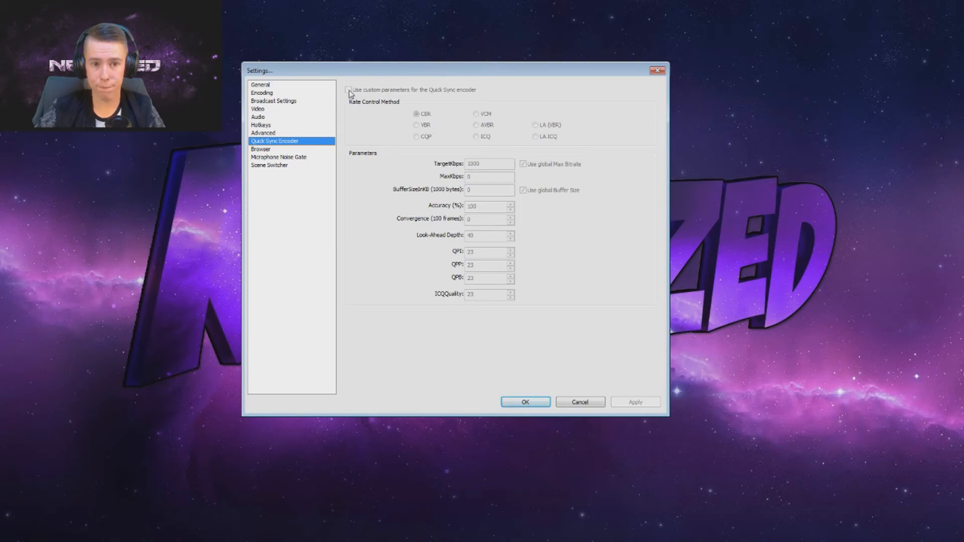
left_click(270, 150)
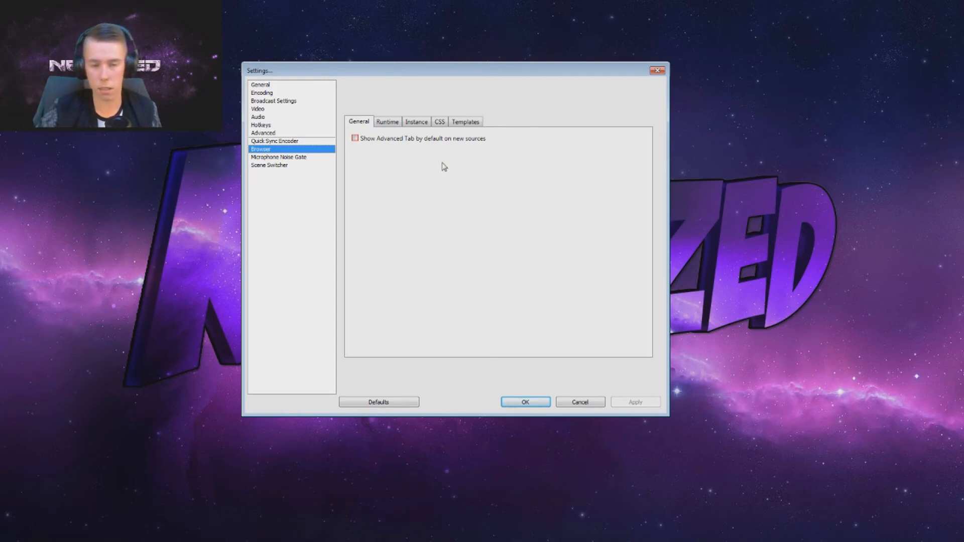
- In the Microphone Noise Gate settings, try a close threshold of -40 dB and an open threshold of -32 dB
left_click(265, 158)
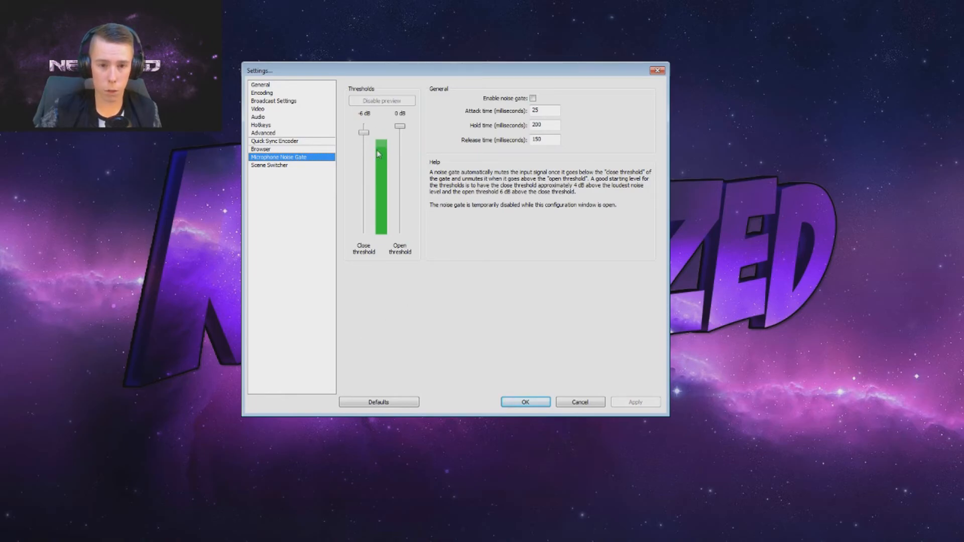
left_click_drag(364, 133, 364, 193)
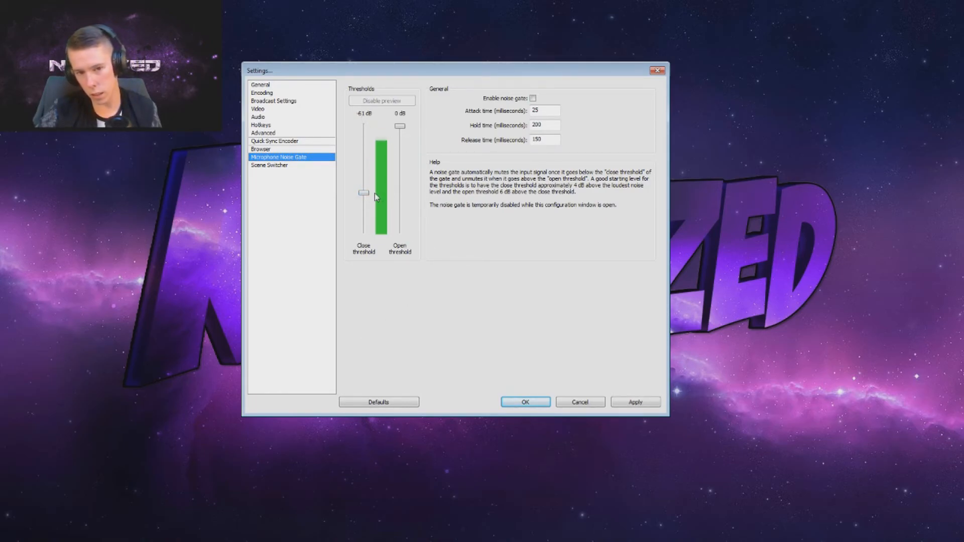
left_click_drag(362, 194, 363, 165)
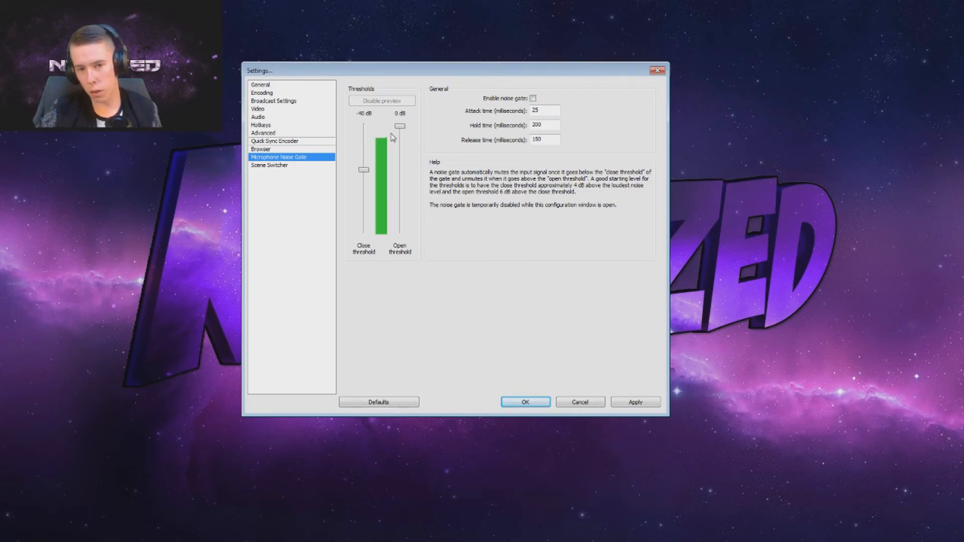
left_click_drag(400, 126, 399, 151)
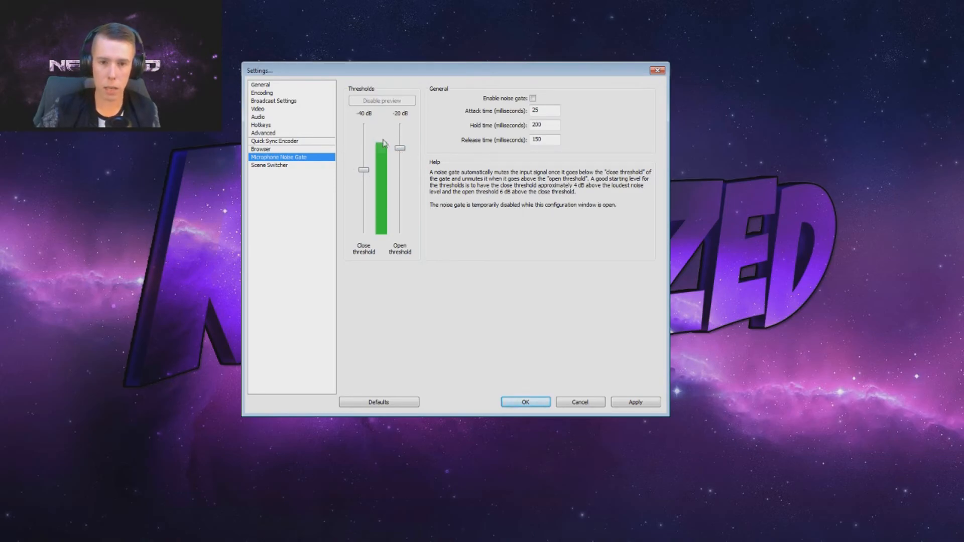
left_click_drag(401, 150, 401, 167)
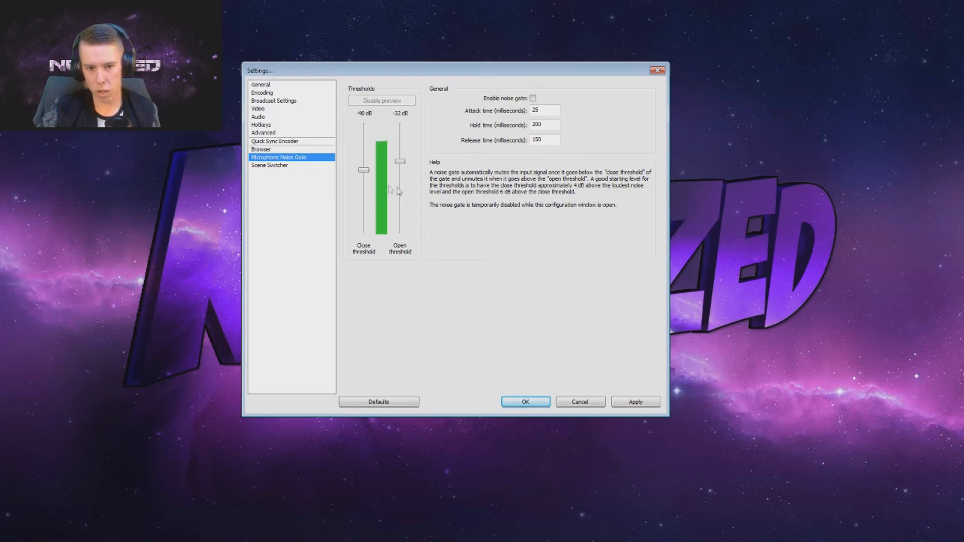
- Try an open threshold of -23 dB and a close threshold of -58 dB for the noise gate
left_click_drag(363, 175, 367, 190)
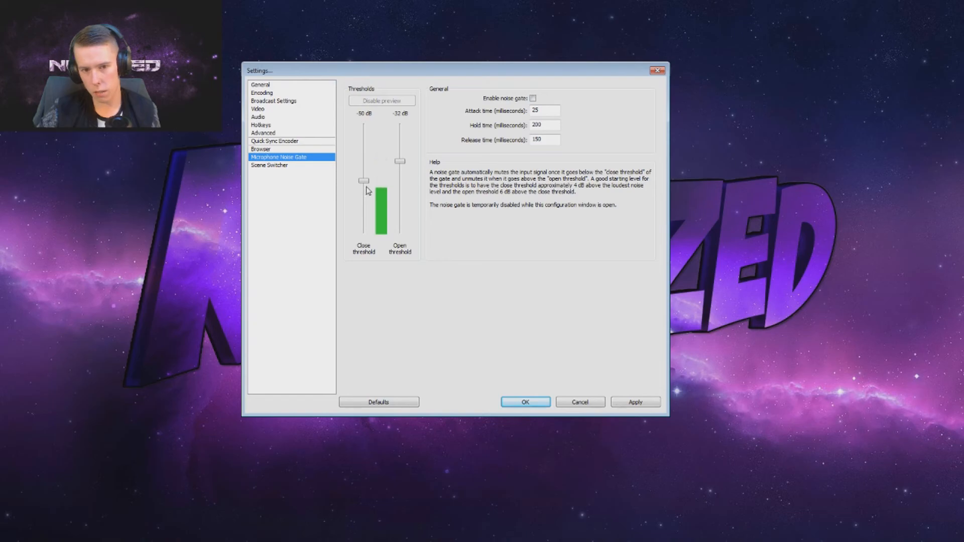
mouse_move(400, 162)
left_mouse_down()
mouse_move(397, 144)
mouse_move(396, 155)
left_mouse_up()
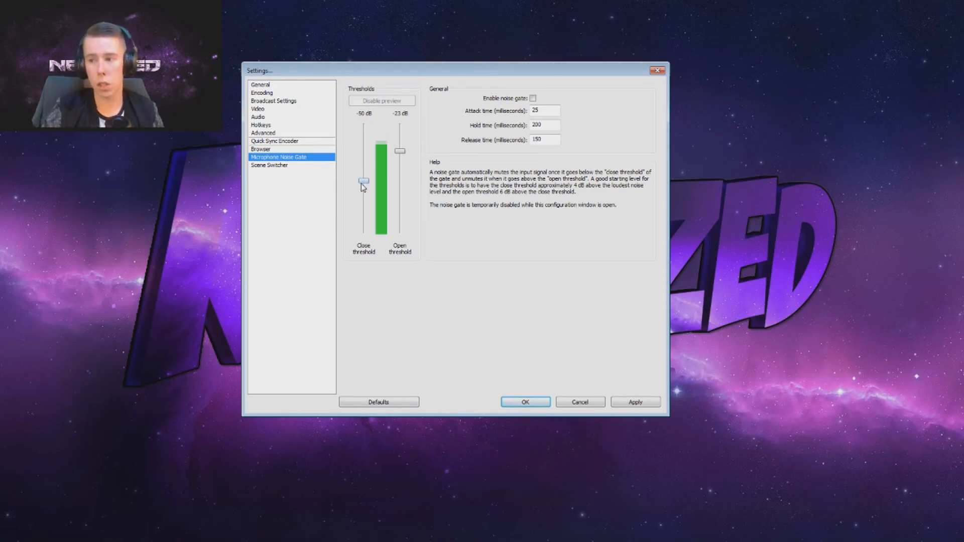
left_click_drag(364, 187, 364, 168)
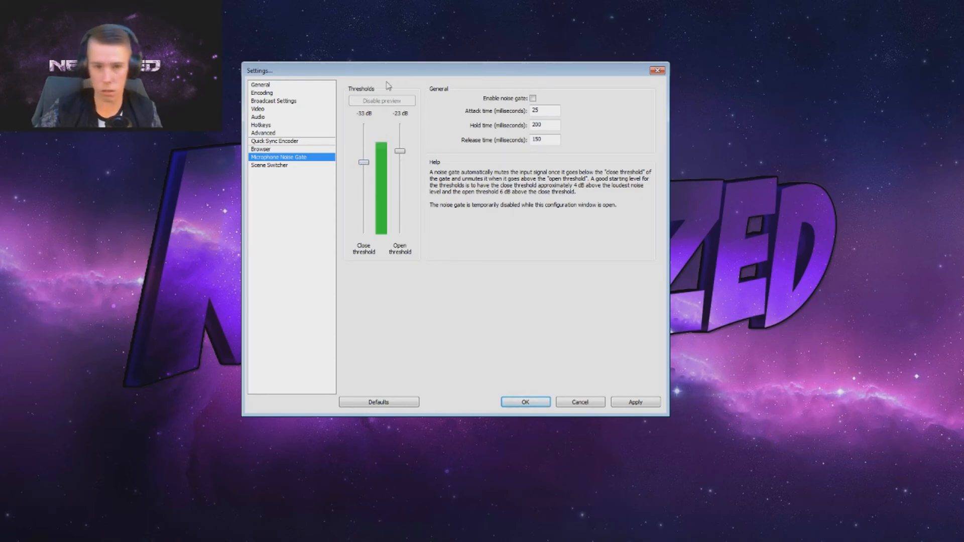
left_click_drag(364, 162, 364, 190)
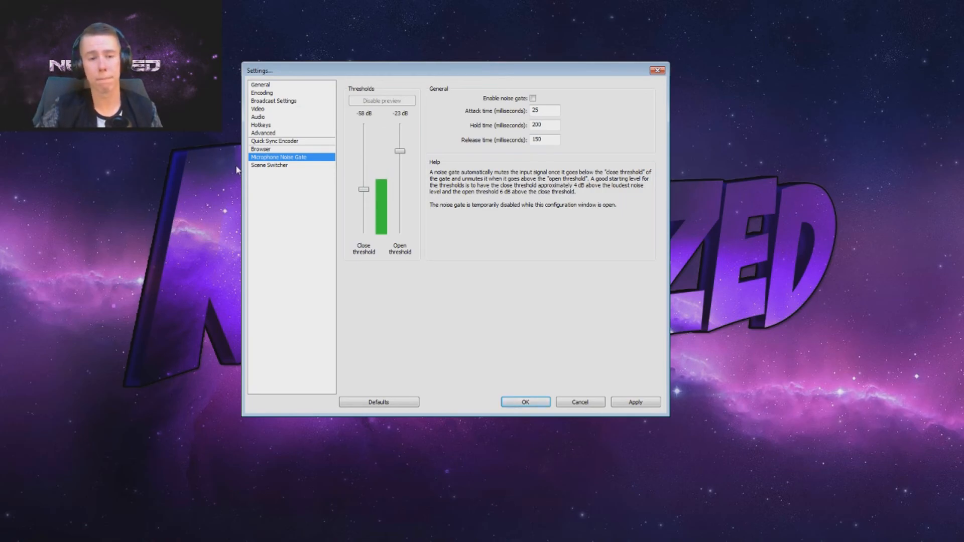
- Open the Scene Switcher settings without saving the noise gate changes
left_click(258, 169)
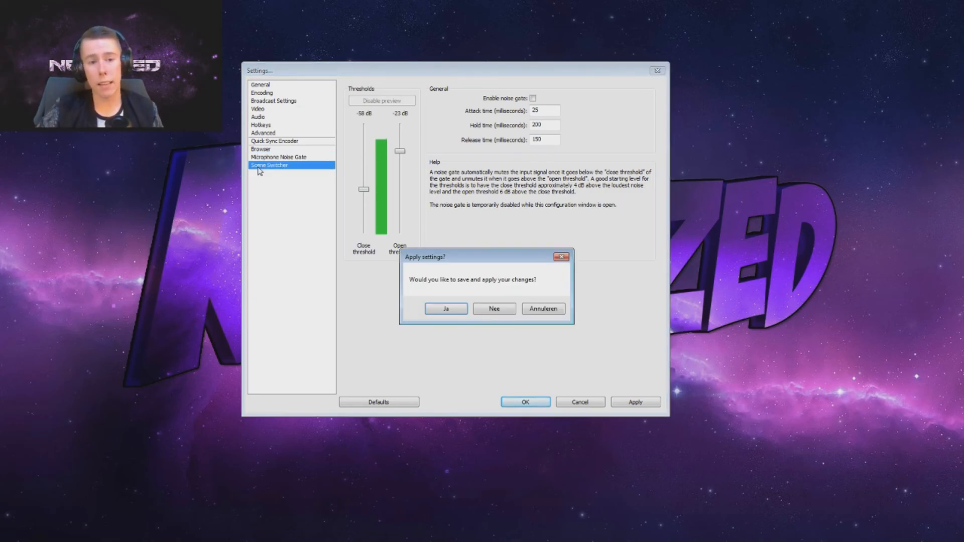
left_click(509, 307)
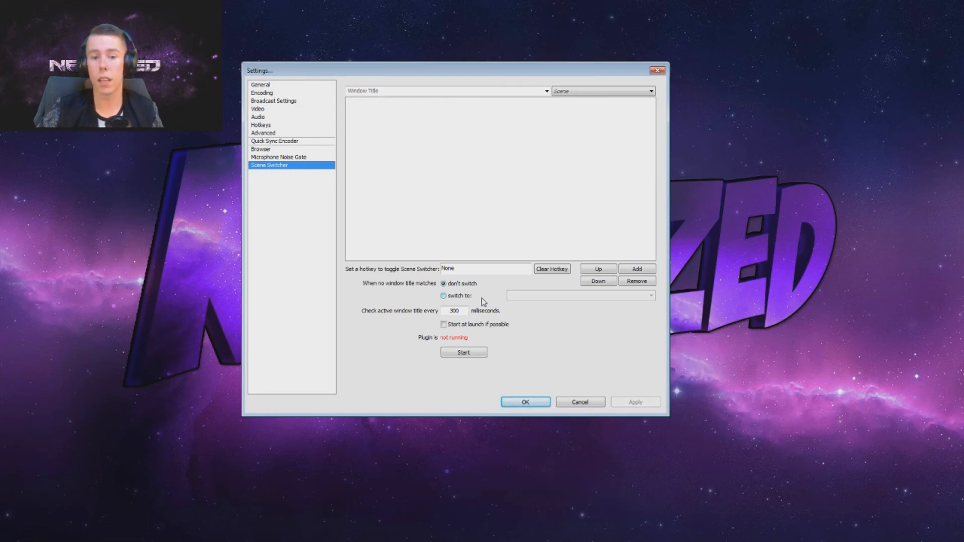